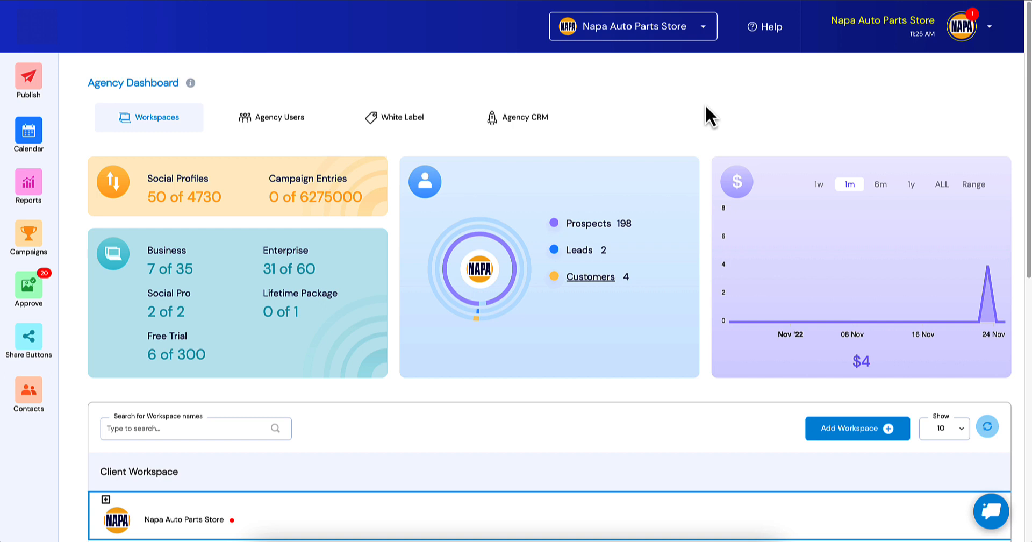
# Open the Agency CRM's Posting Assistant settings and switch on the Social Media Growth System posts.
pyautogui.click(548, 117)
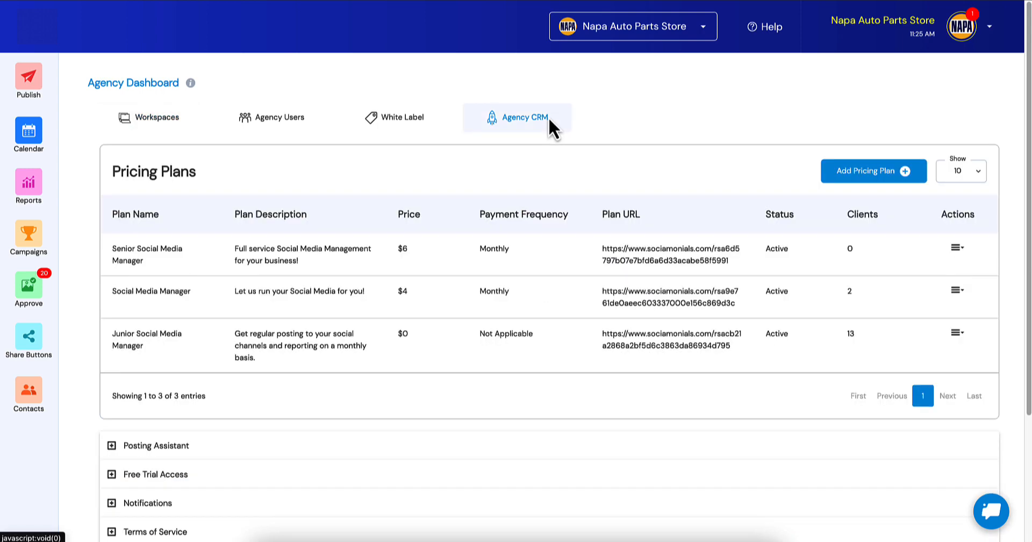
pyautogui.scroll(-2, 272, 137)
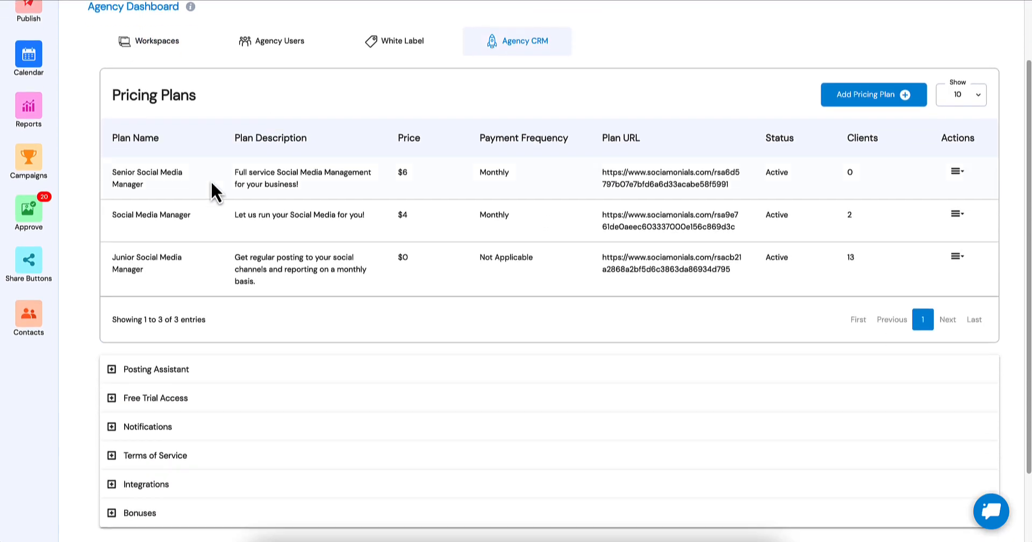
pyautogui.click(157, 369)
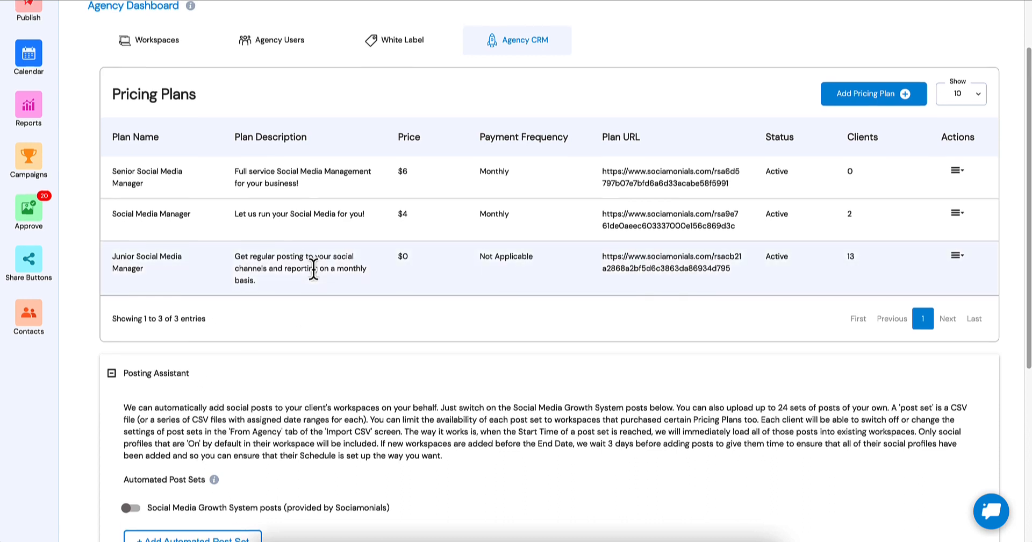
pyautogui.scroll(-3, 312, 270)
pyautogui.scroll(-3, 323, 252)
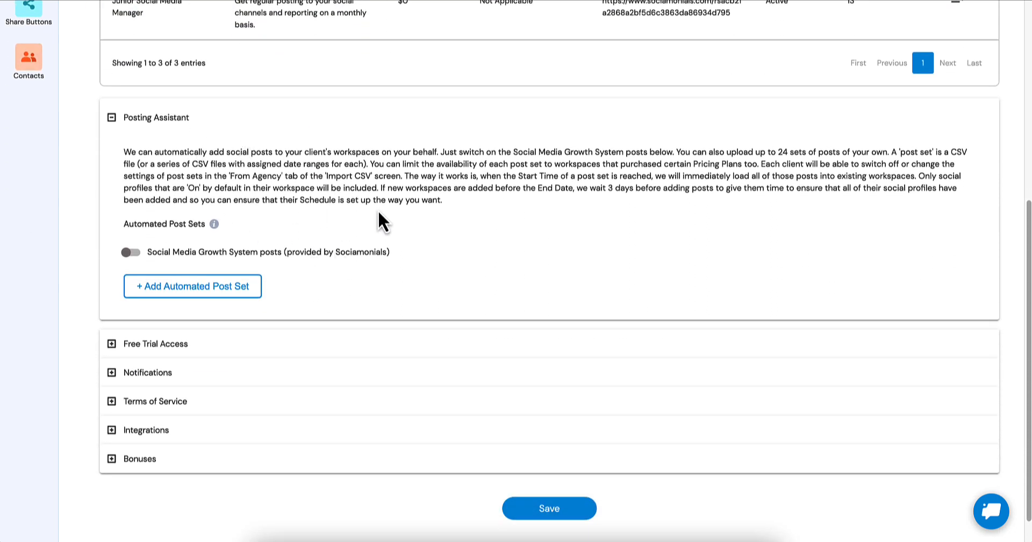
pyautogui.click(134, 253)
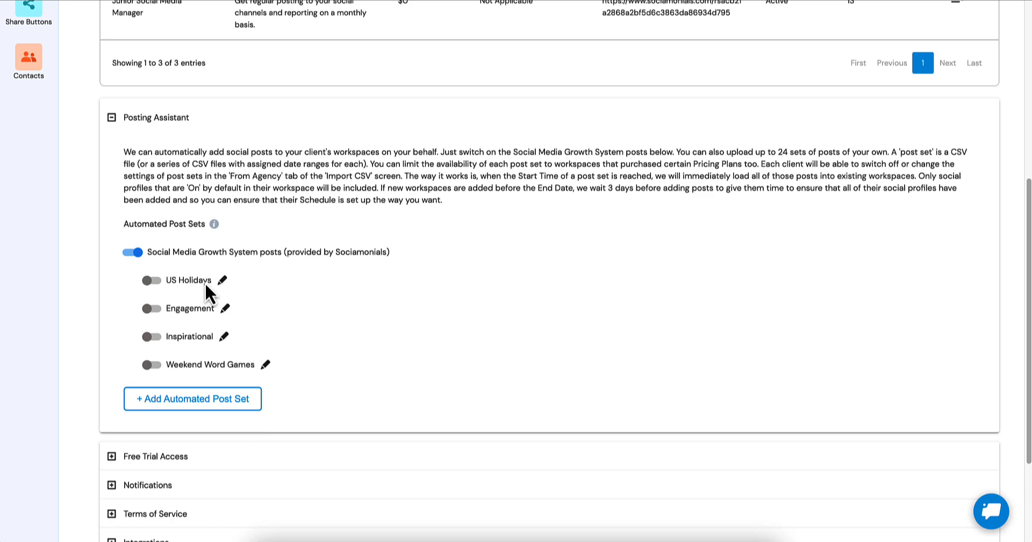
# Open the Senior Social Media Manager pricing plan for editing.
pyautogui.scroll(1, 205, 284)
pyautogui.scroll(3, 206, 285)
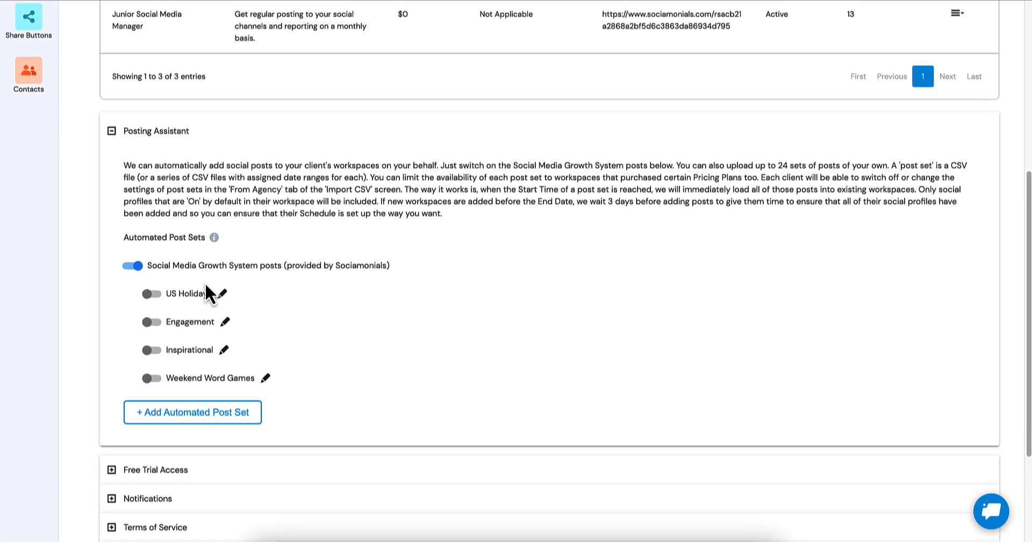
pyautogui.scroll(1, 205, 282)
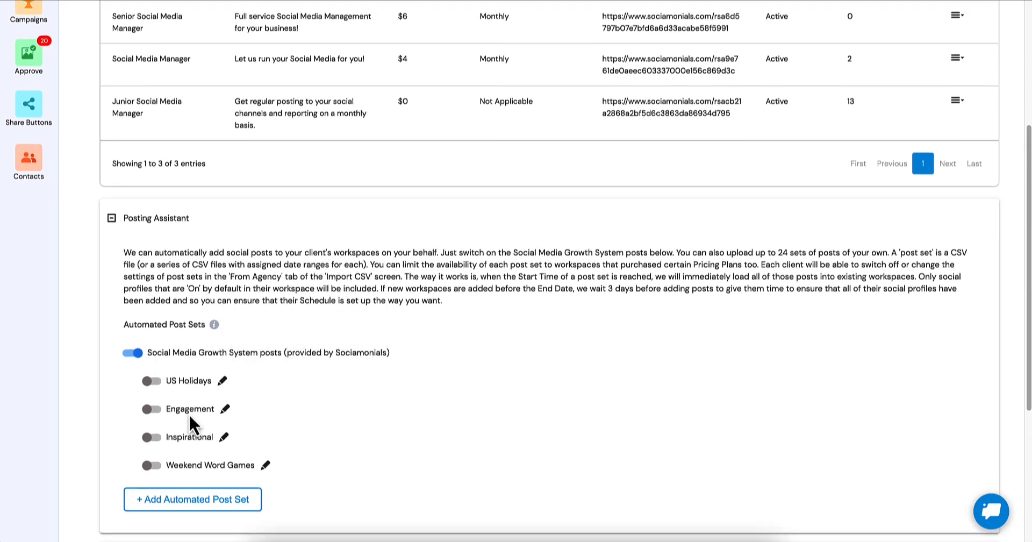
pyautogui.scroll(2, 188, 414)
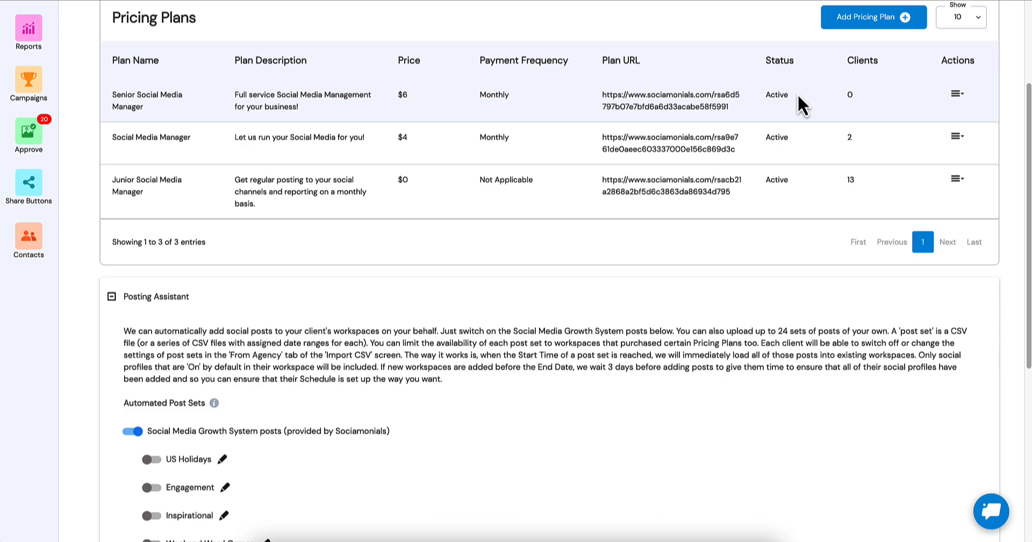
pyautogui.click(957, 95)
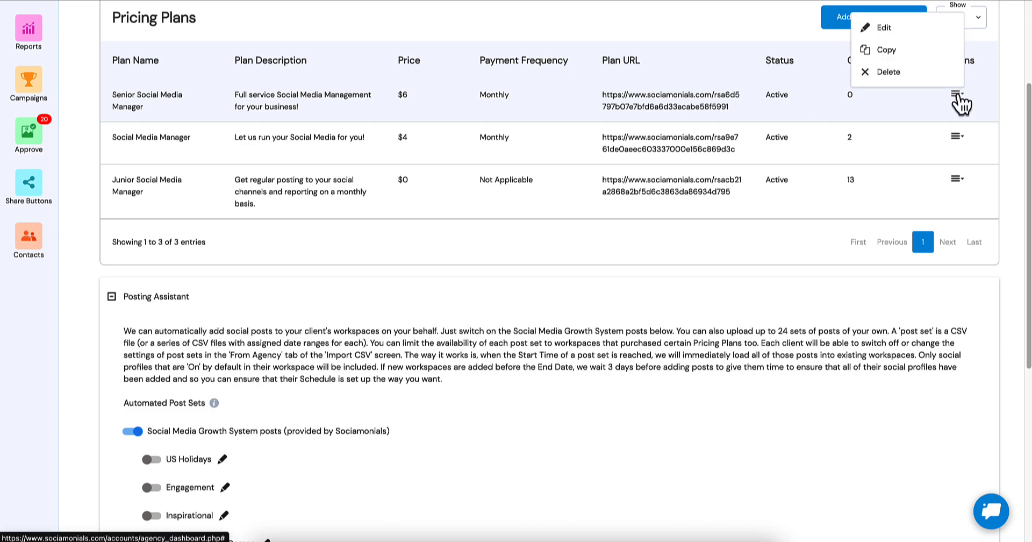
pyautogui.click(919, 34)
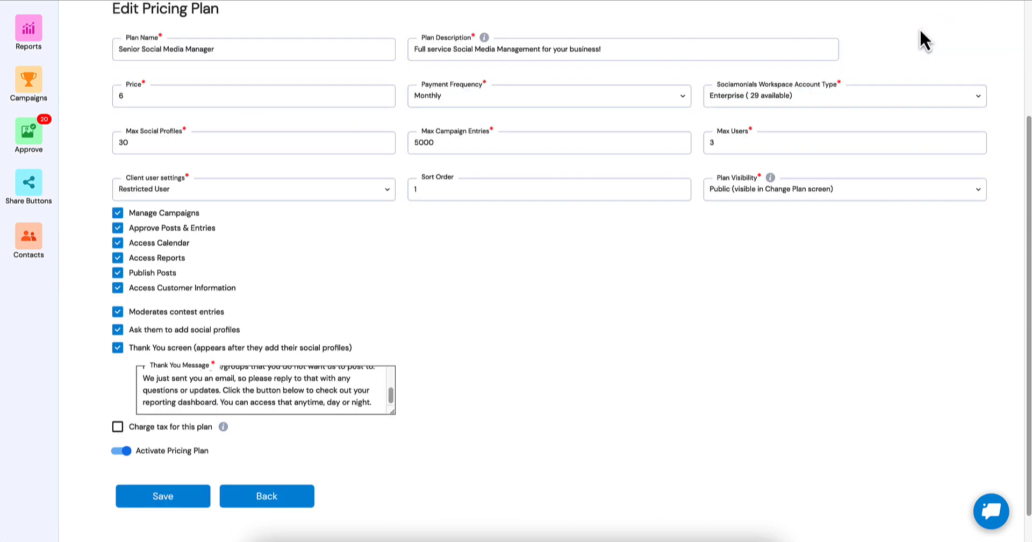
# Read through the pricing plan's Thank You message, and return to the pricing plans list without saving.
pyautogui.scroll(-1, 537, 233)
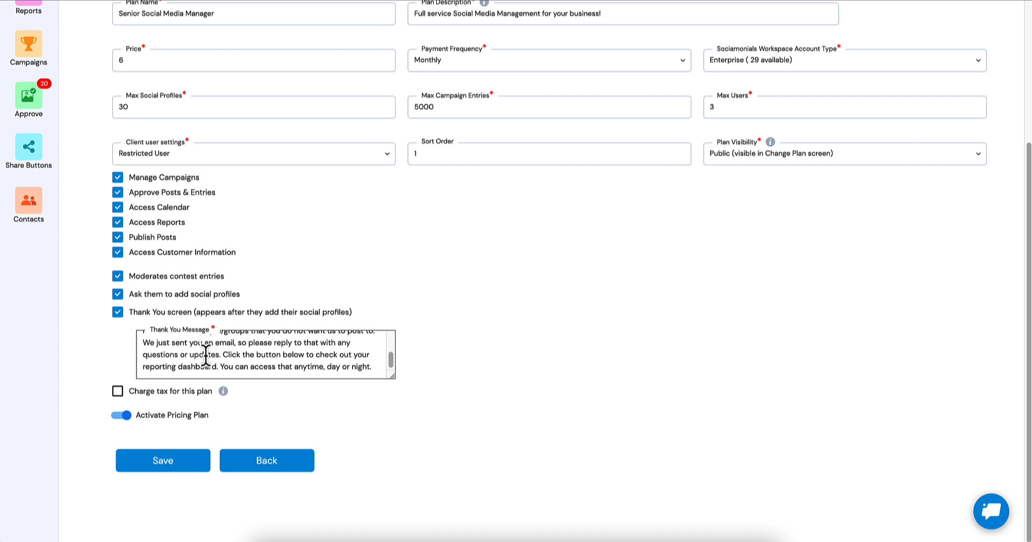
pyautogui.scroll(3, 204, 354)
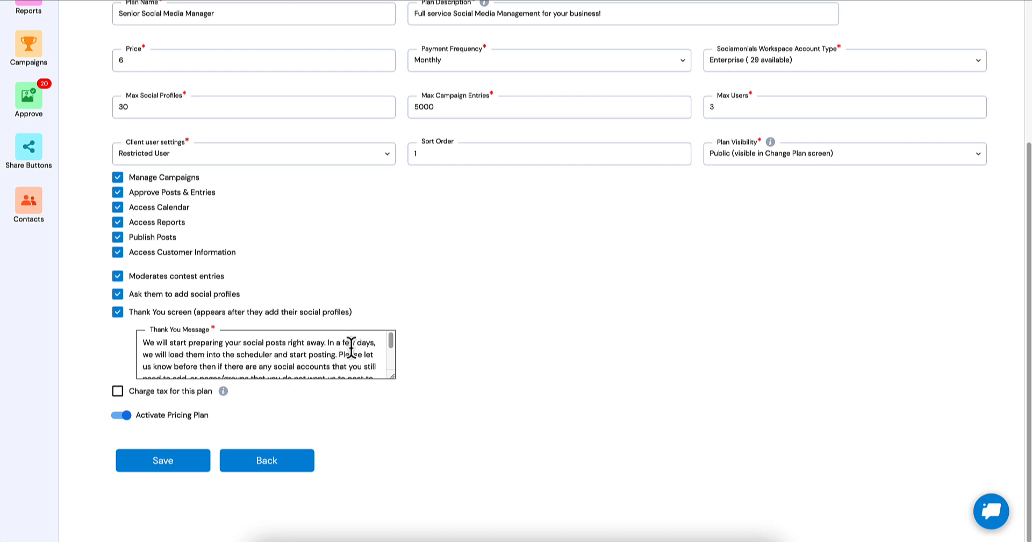
pyautogui.scroll(-2, 338, 359)
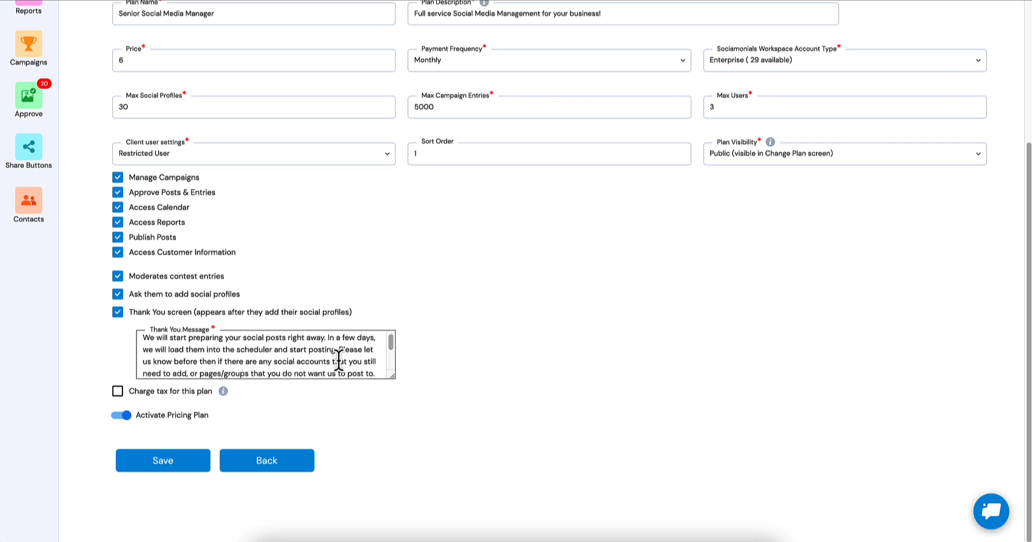
pyautogui.scroll(-1, 350, 363)
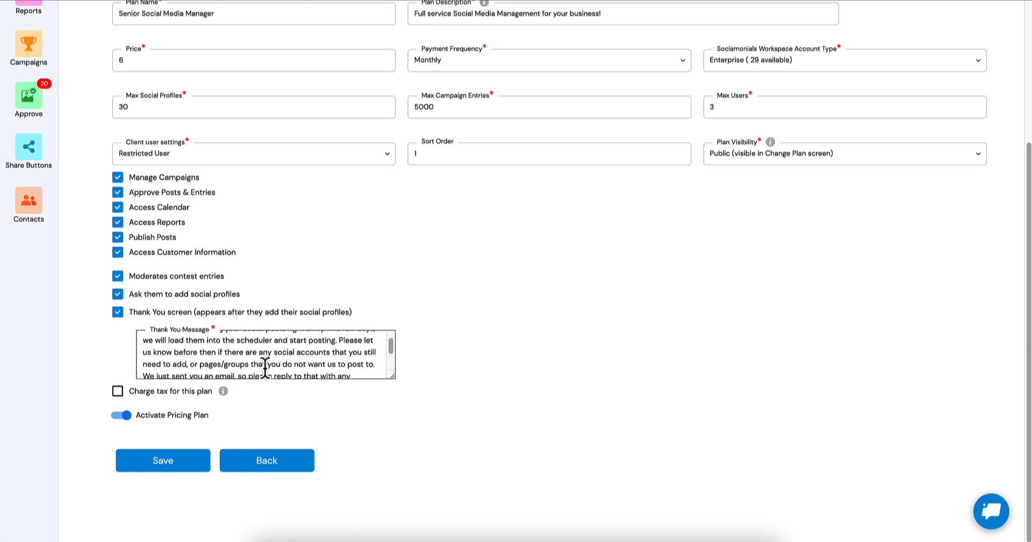
pyautogui.scroll(-2, 298, 365)
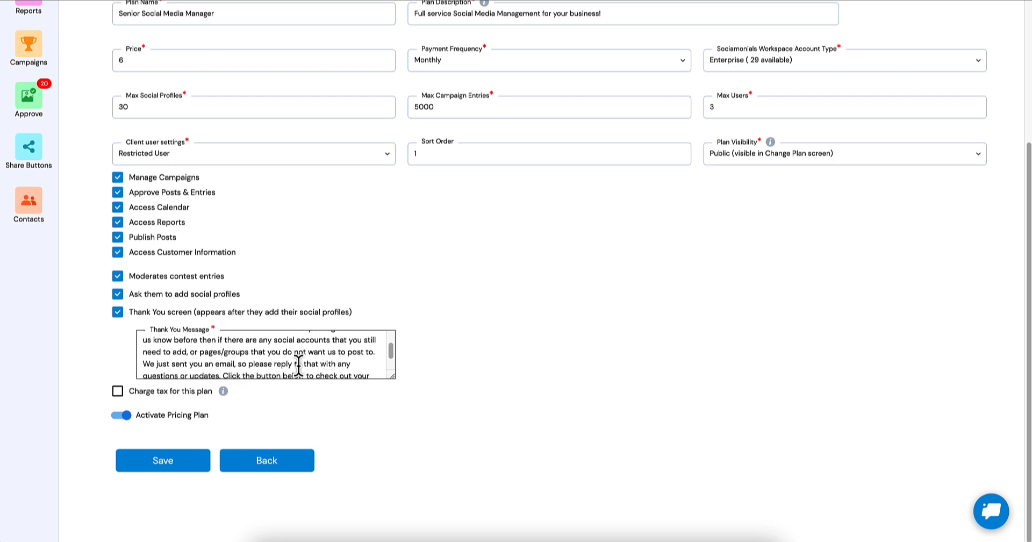
pyautogui.scroll(-1, 296, 366)
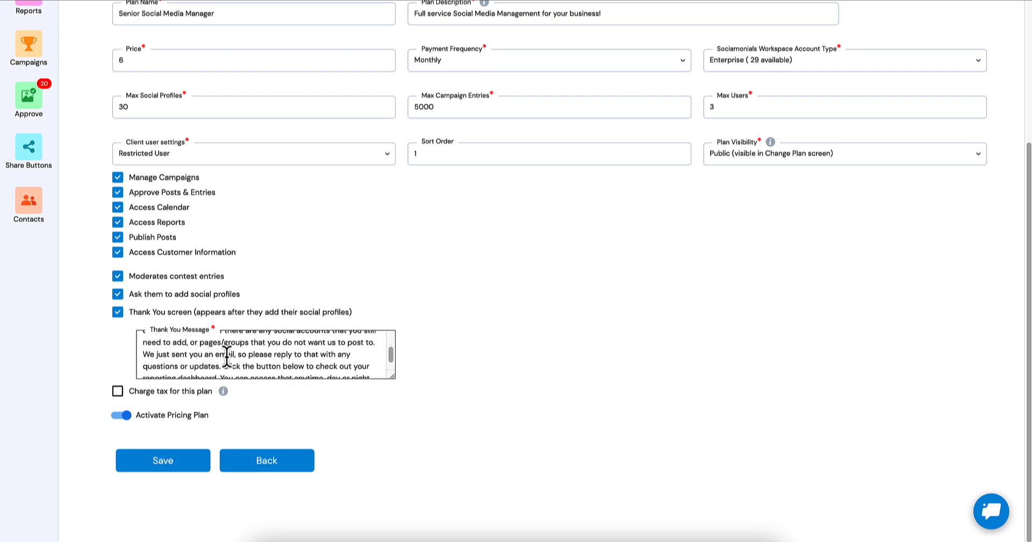
pyautogui.scroll(-1, 277, 355)
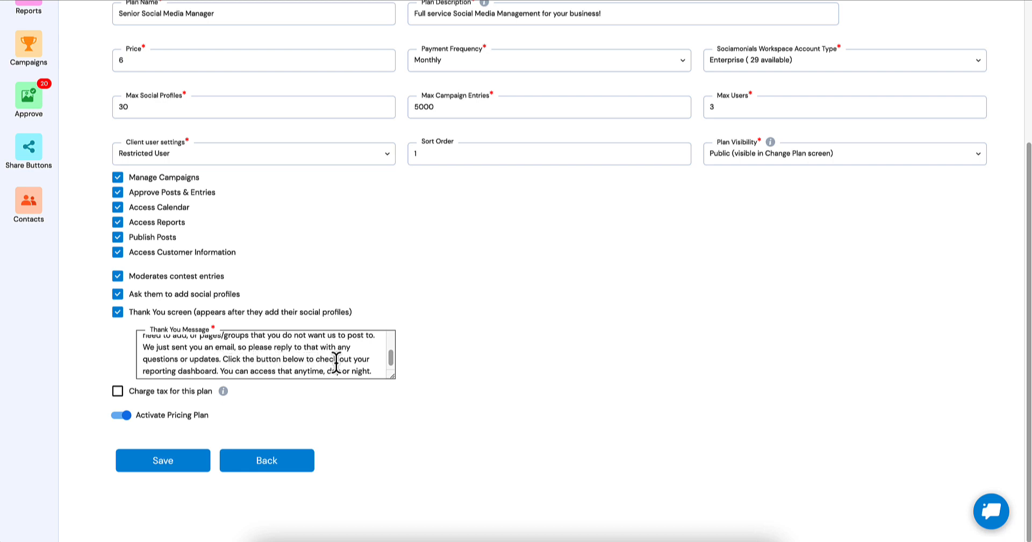
pyautogui.scroll(-1, 335, 364)
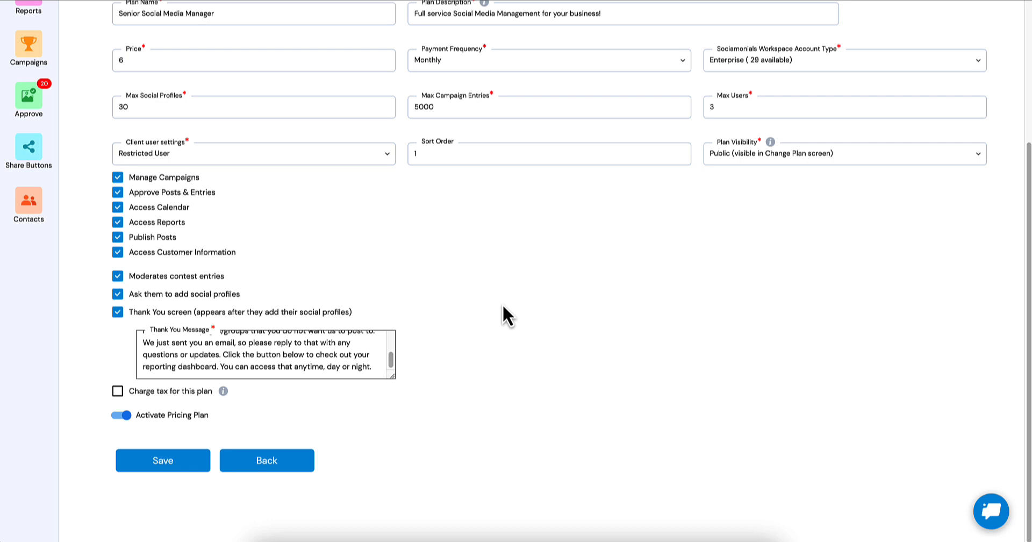
pyautogui.scroll(1, 428, 285)
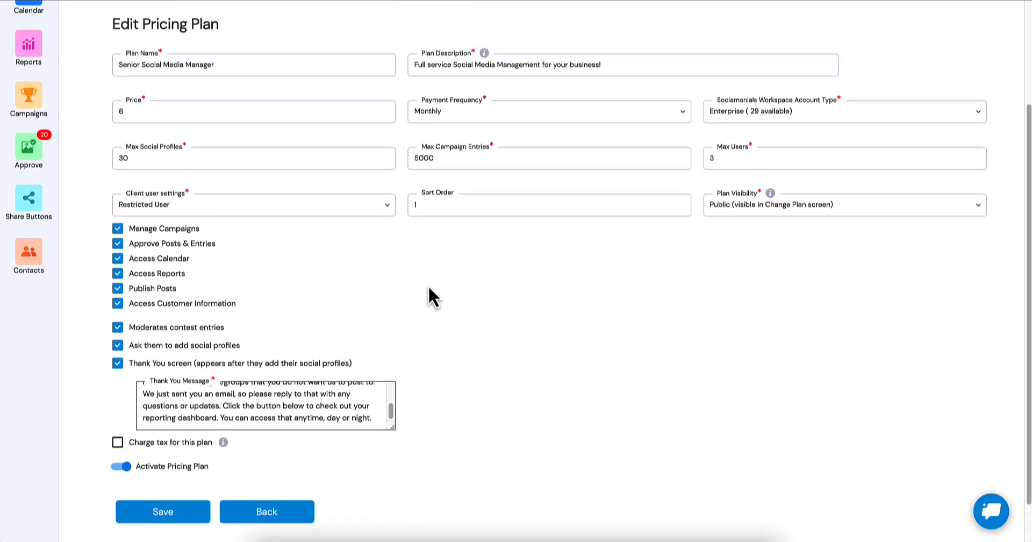
pyautogui.click(268, 515)
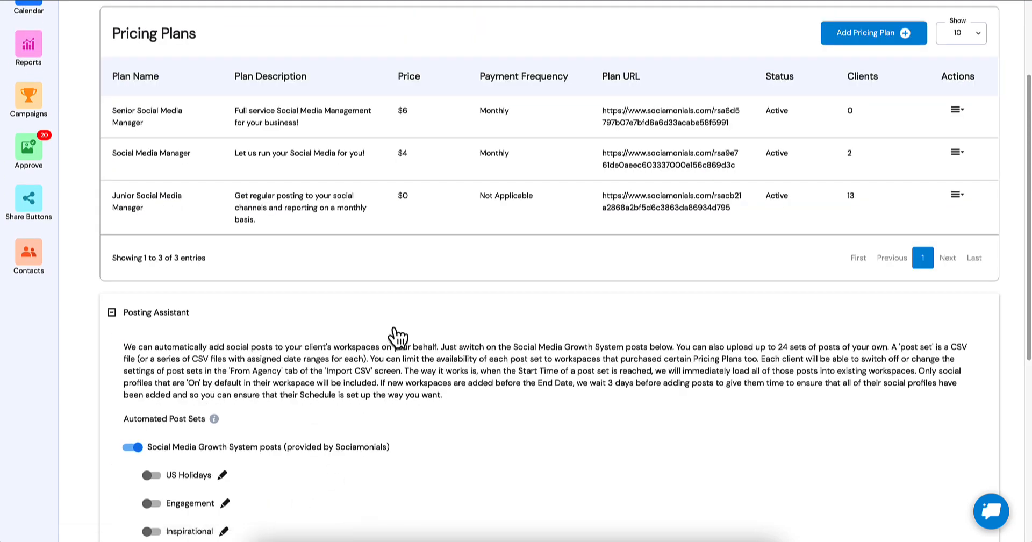
# Open the US Holidays automated post set for editing and view the pricing plans it can be assigned to.
pyautogui.scroll(-1, 364, 290)
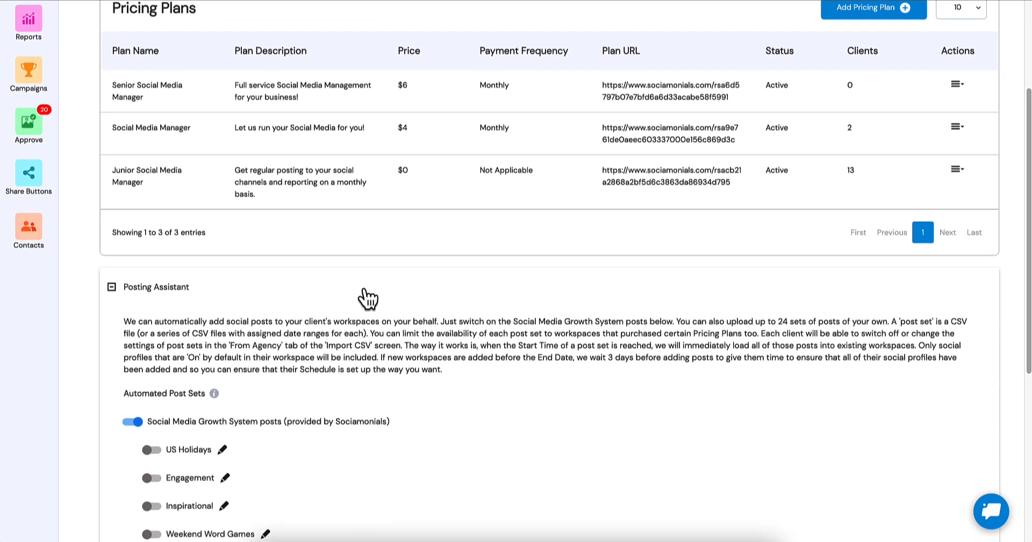
pyautogui.scroll(-2, 365, 295)
pyautogui.scroll(-1, 363, 290)
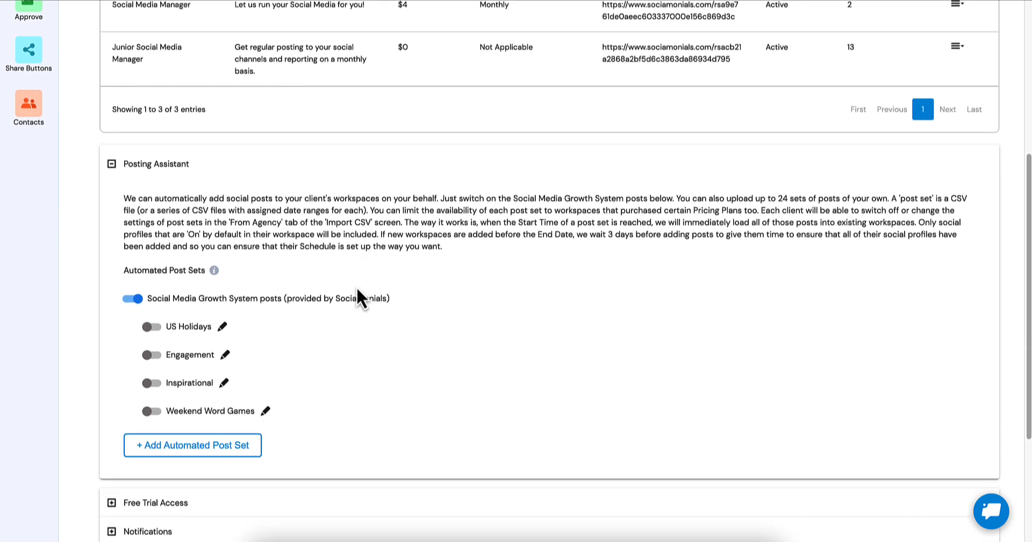
pyautogui.scroll(-1, 159, 218)
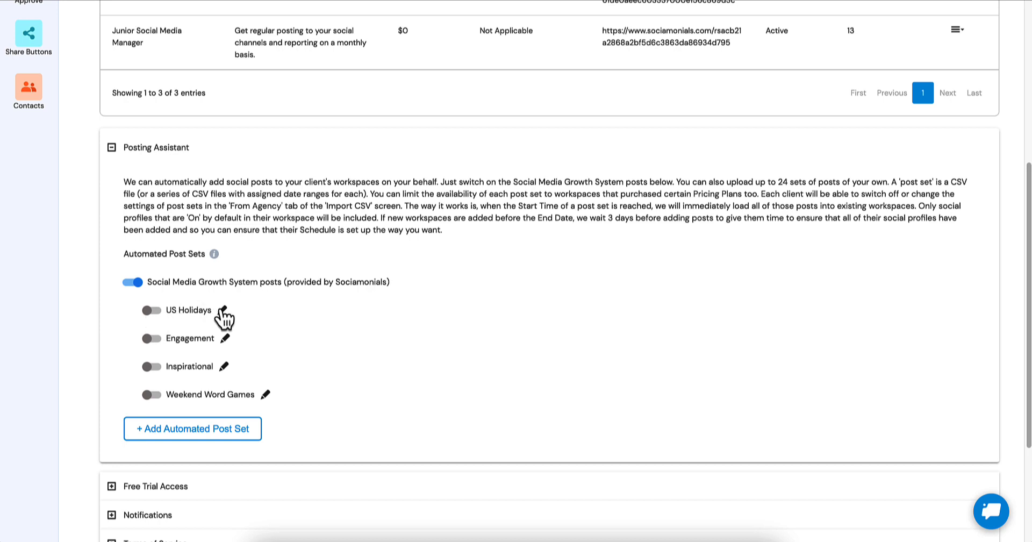
pyautogui.scroll(3, 221, 309)
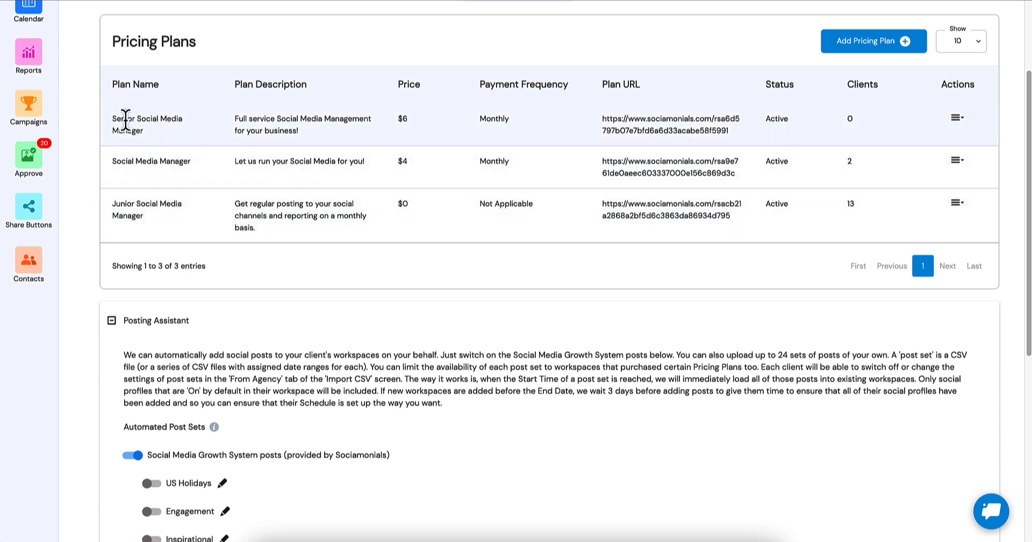
pyautogui.scroll(-3, 159, 224)
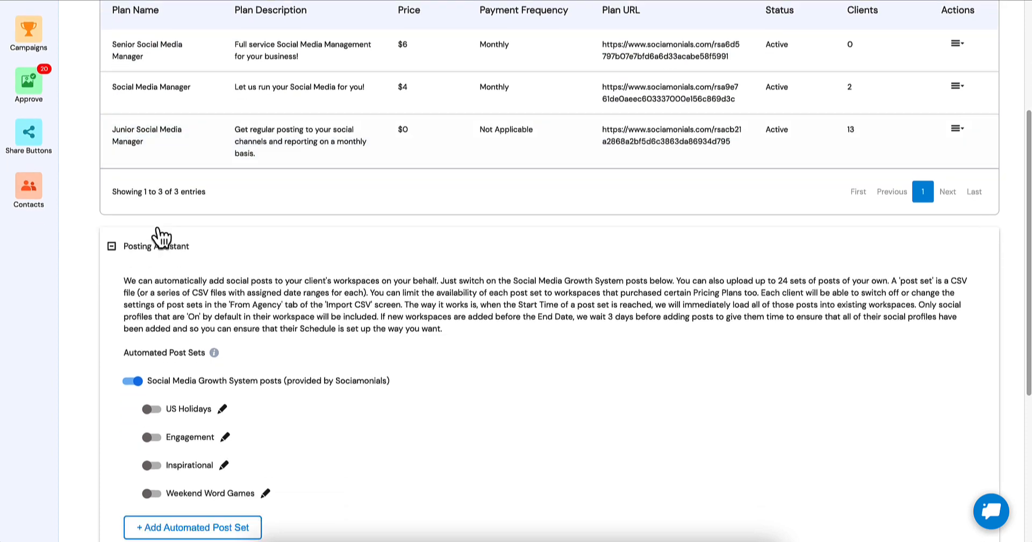
pyautogui.scroll(-1, 159, 231)
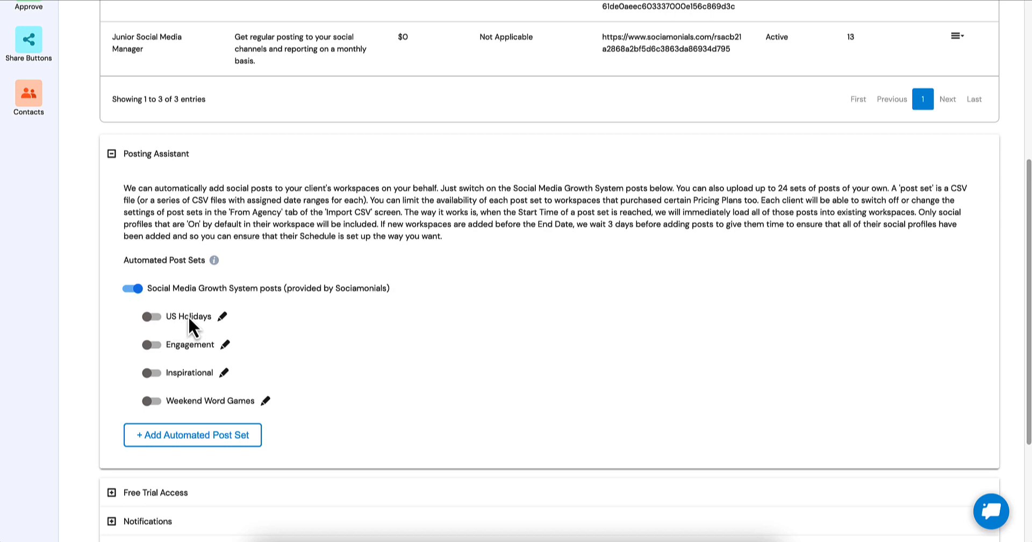
pyautogui.click(223, 318)
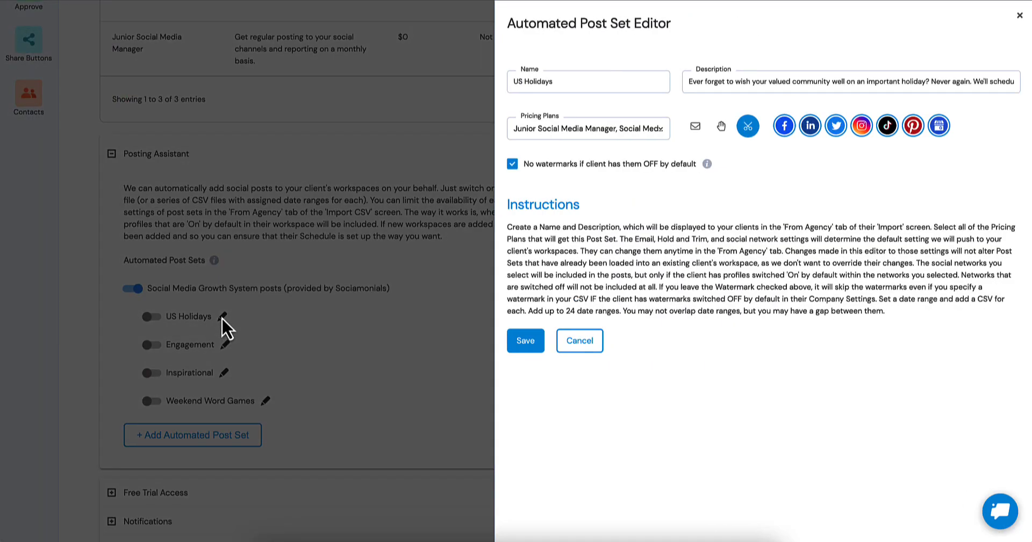
pyautogui.click(534, 135)
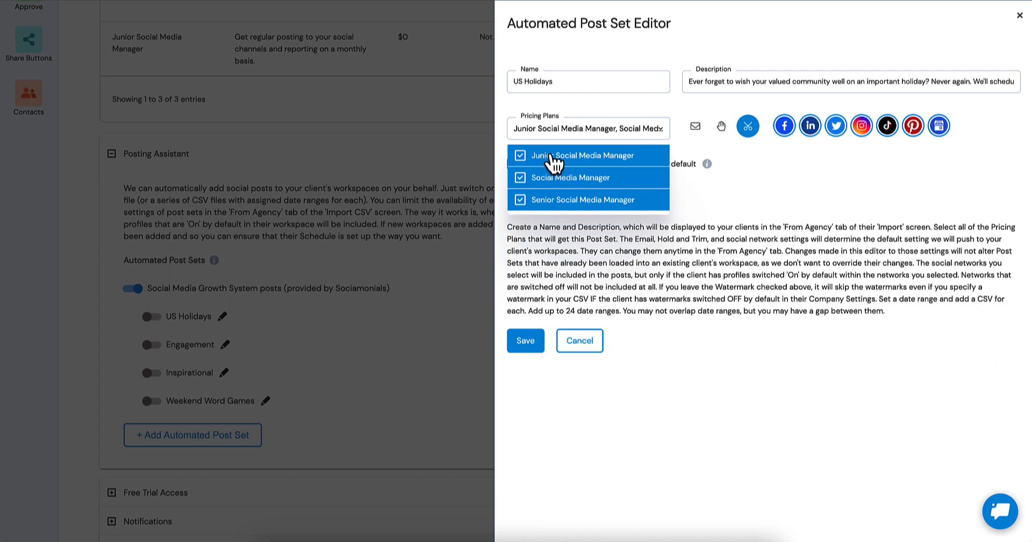
pyautogui.click(750, 166)
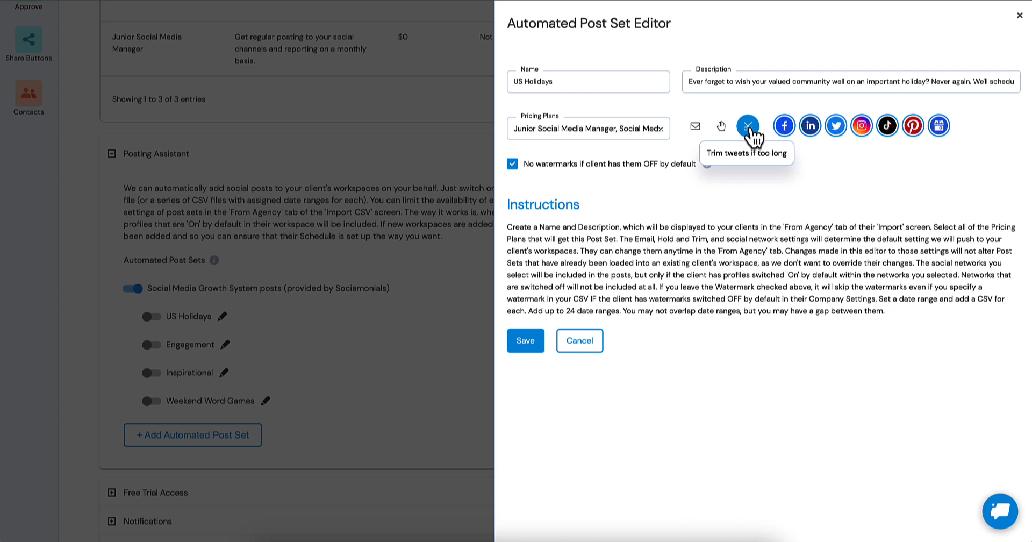
# Toggle the Google Business and TikTok networks off and back on in the US Holidays post set.
pyautogui.click(927, 130)
pyautogui.click(885, 129)
pyautogui.click(887, 127)
pyautogui.click(937, 131)
# Sign in to Sociamonials in a new browser tab with the account username and password, and decline saving the credentials in RoboForm.
pyautogui.press('super+t')
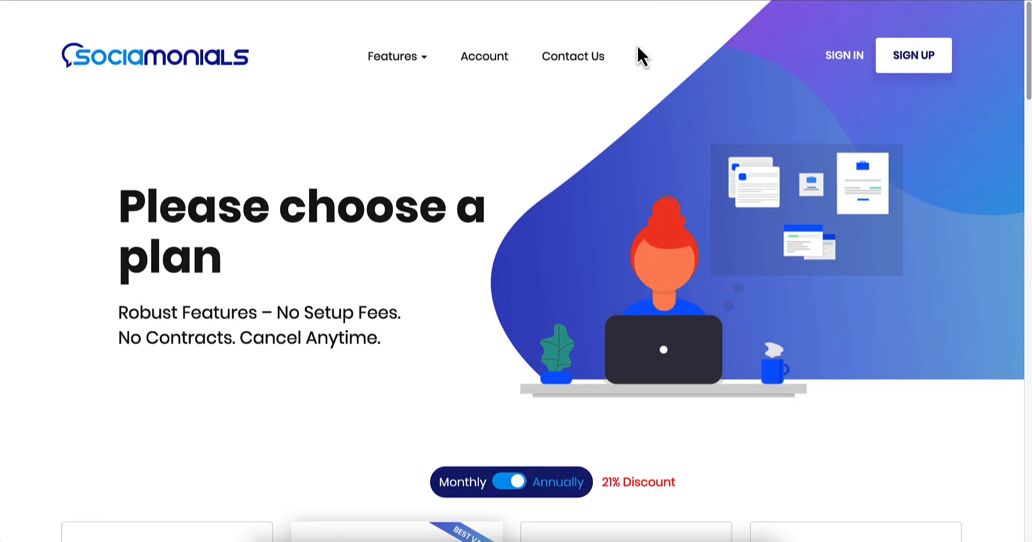
pyautogui.click(782, 54)
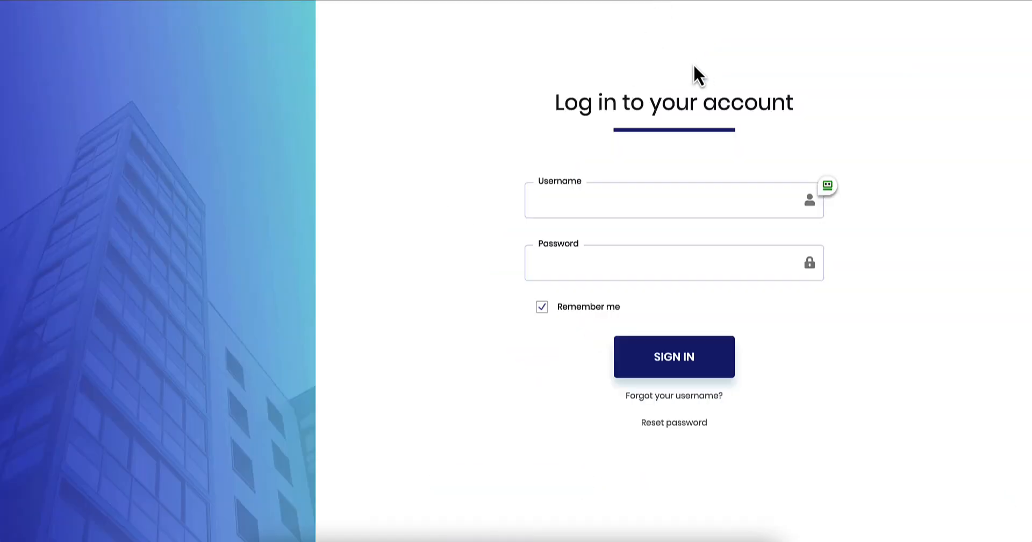
pyautogui.click(624, 195)
pyautogui.write('test95')
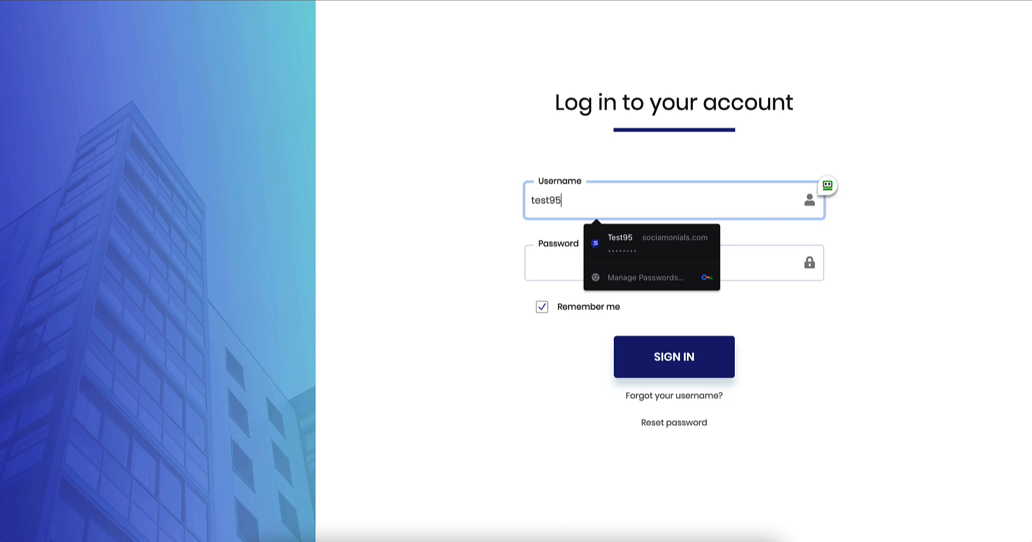
pyautogui.press('Tab')
pyautogui.write('********')
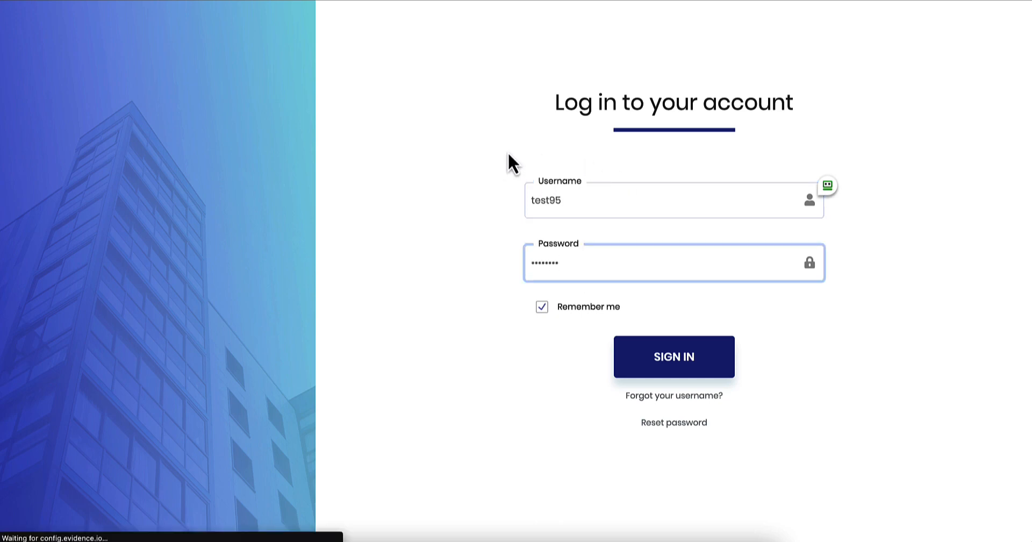
pyautogui.press('Return')
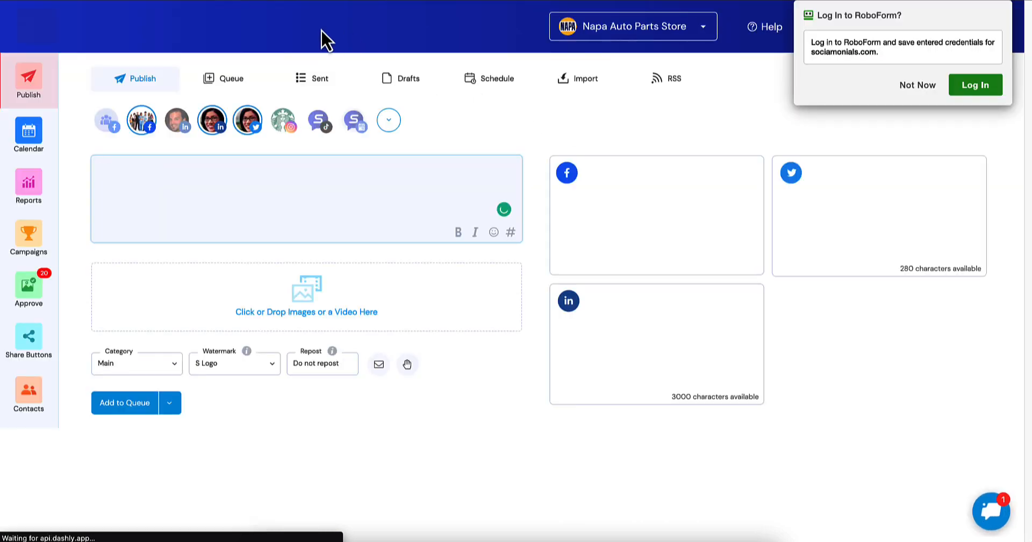
pyautogui.click(916, 84)
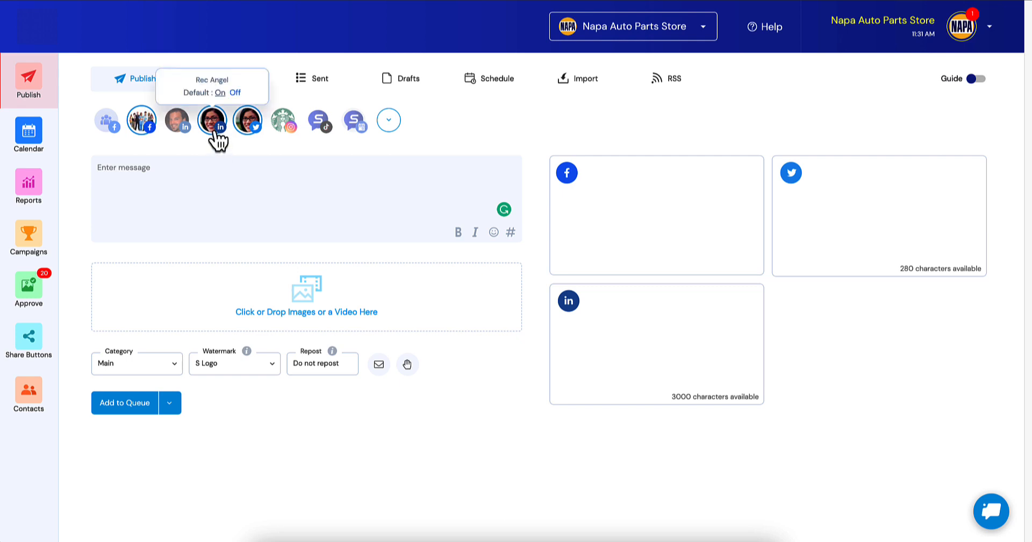
# Switch the first LinkedIn profile on and back off for the post, and set its default to Off.
pyautogui.moveTo(179, 125)
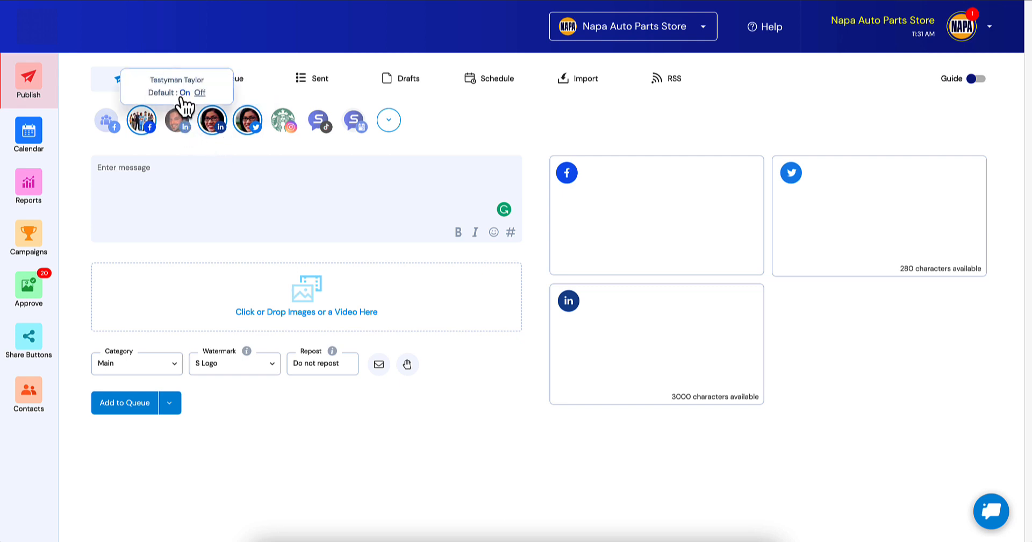
pyautogui.click(178, 123)
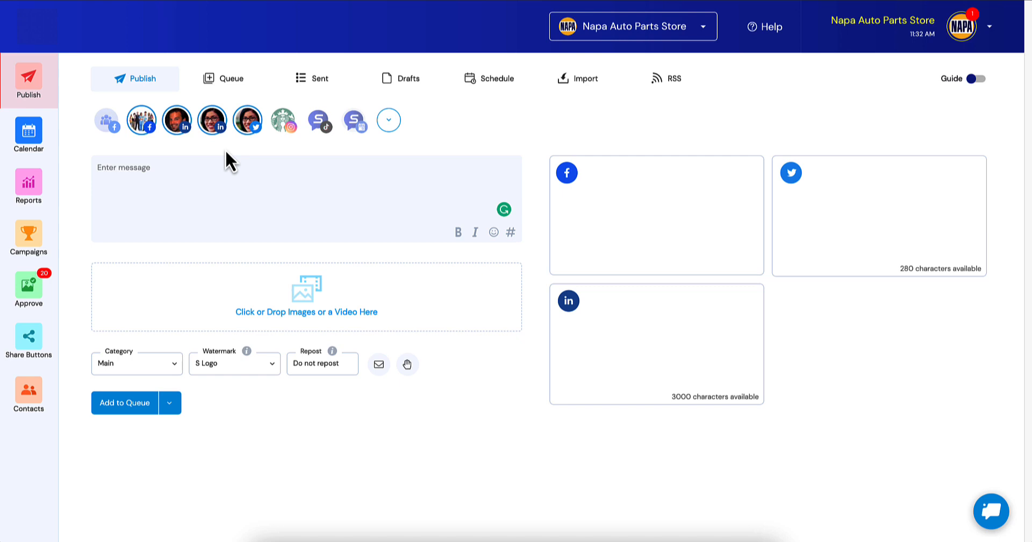
pyautogui.click(181, 121)
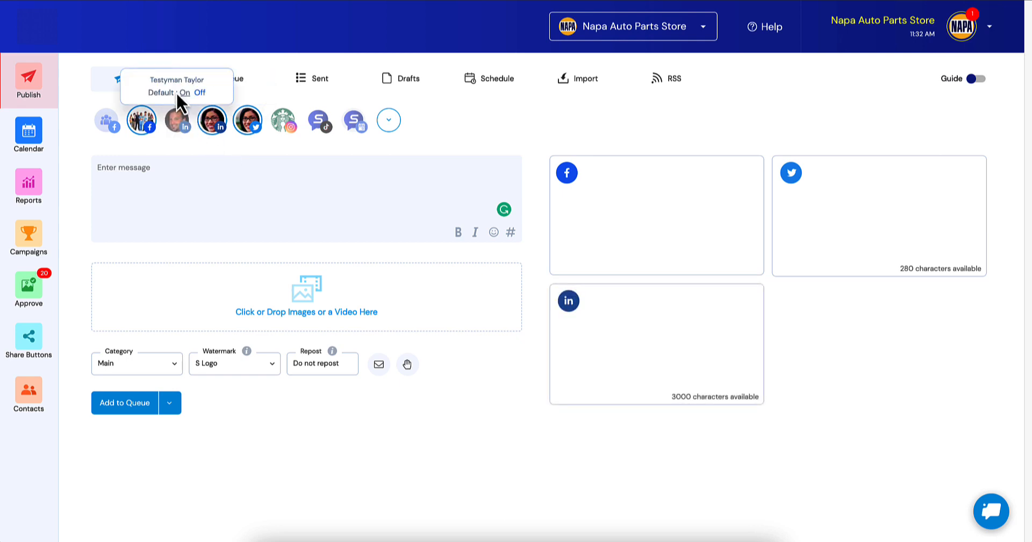
pyautogui.click(198, 93)
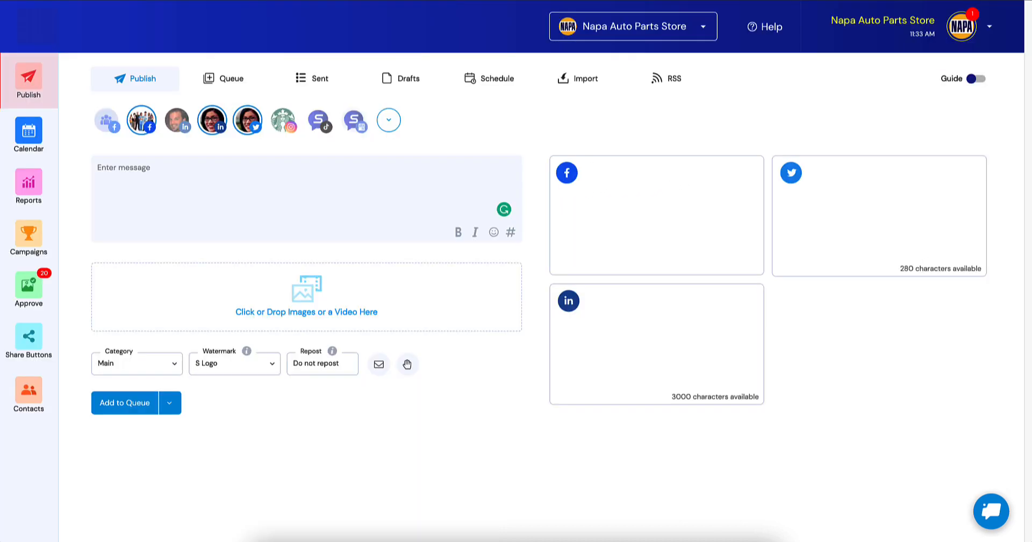
# Open the Company Settings in Workspace Preferences and toggle the default watermark option off and back on without saving.
pyautogui.click(962, 29)
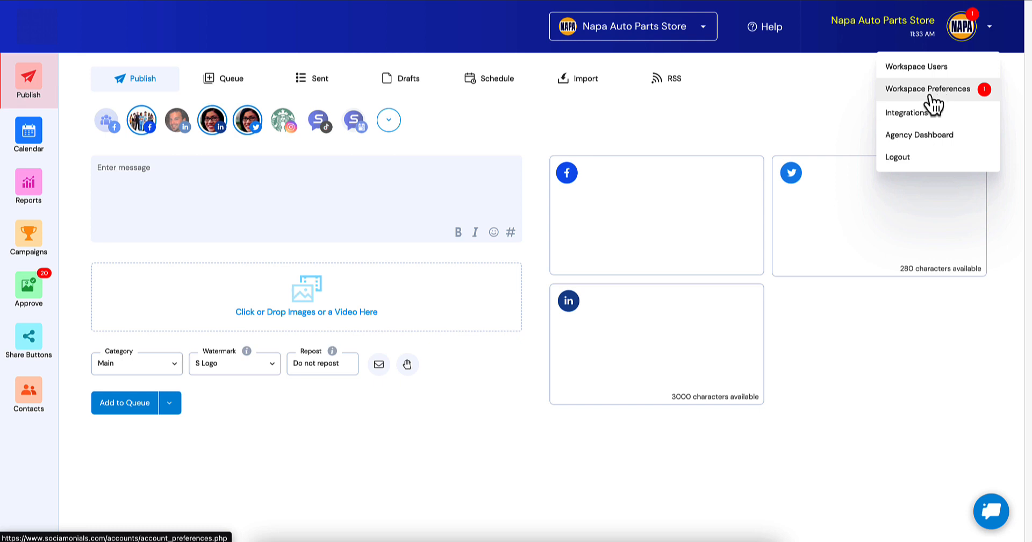
pyautogui.click(932, 96)
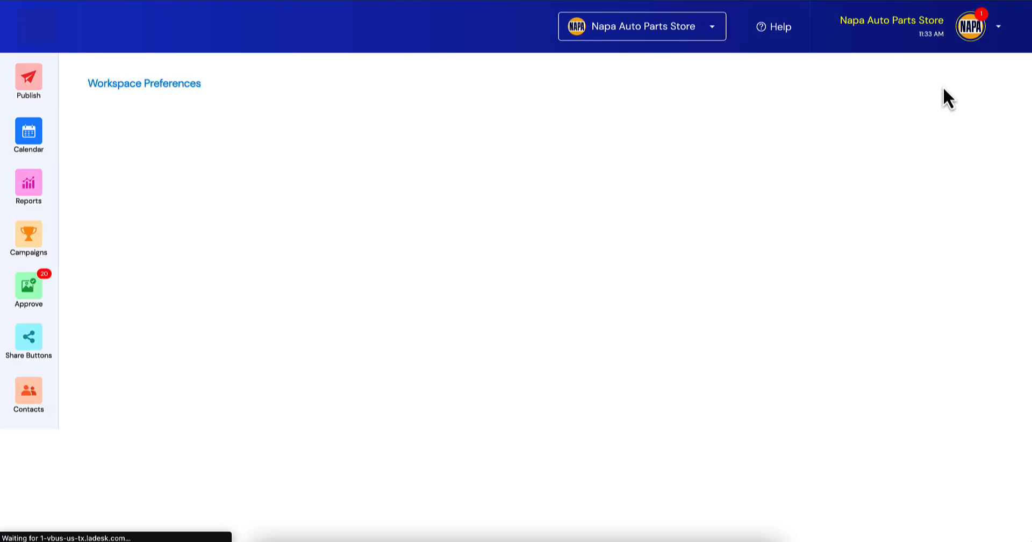
pyautogui.scroll(-10, 450, 139)
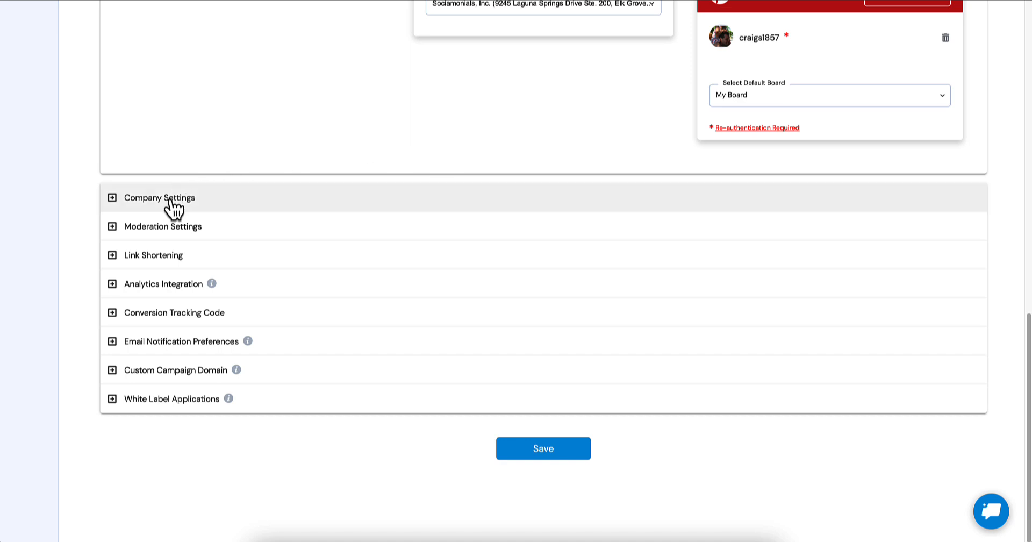
pyautogui.click(171, 199)
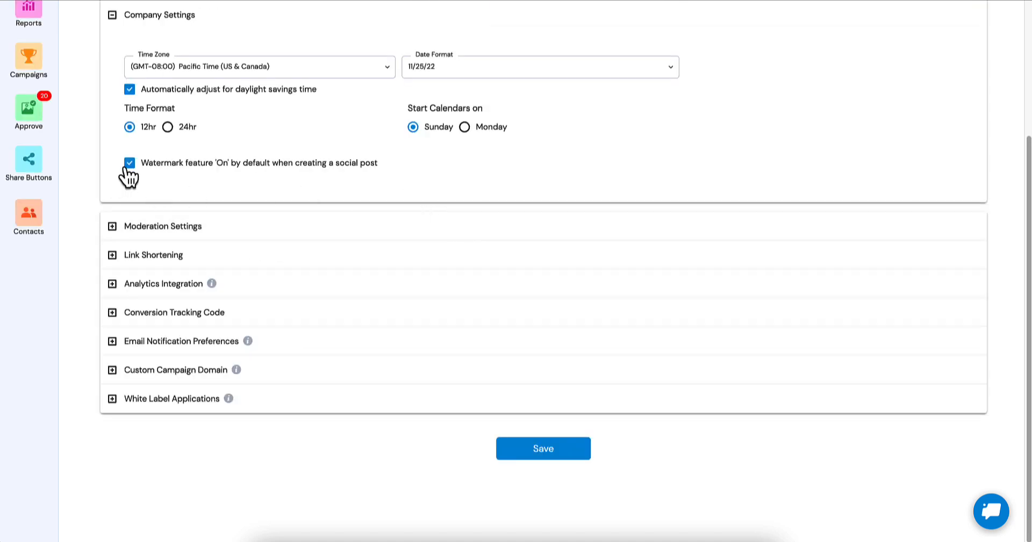
pyautogui.click(128, 167)
pyautogui.click(130, 164)
pyautogui.scroll(1, 162, 185)
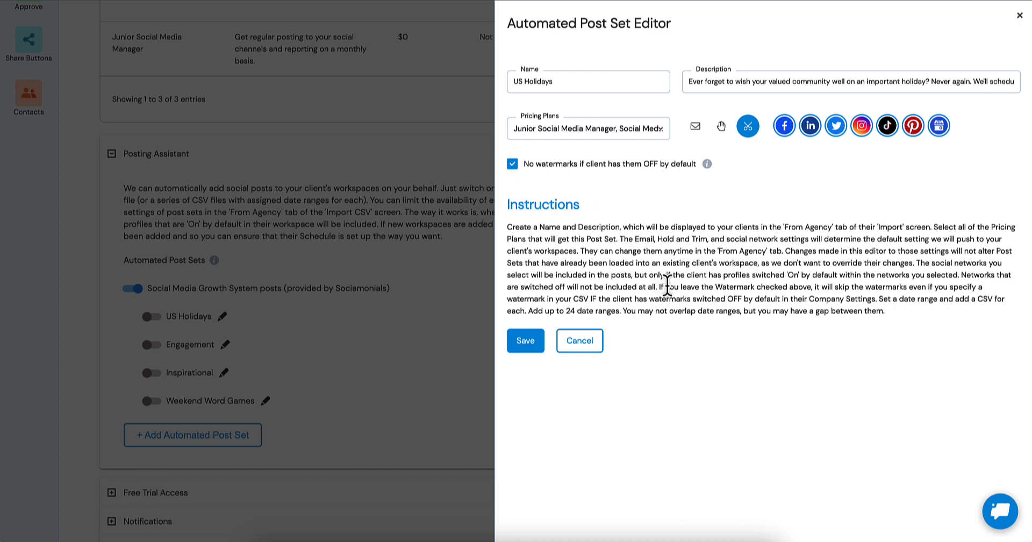
# Save the US Holidays automated post set and switch it on.
pyautogui.click(520, 344)
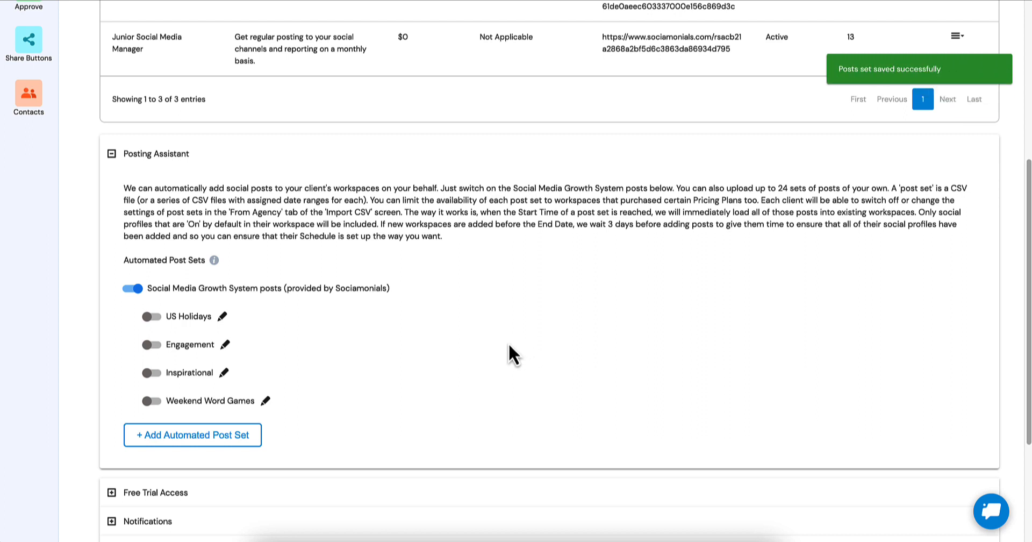
pyautogui.click(151, 317)
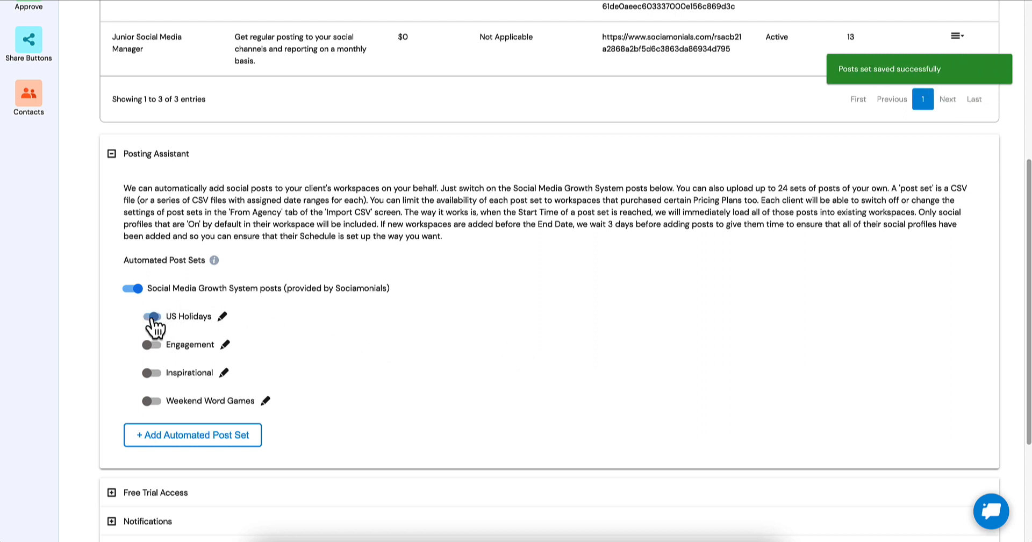
# Review the pricing plans assigned to the Engagement post set, save the set, and switch it on.
pyautogui.click(225, 344)
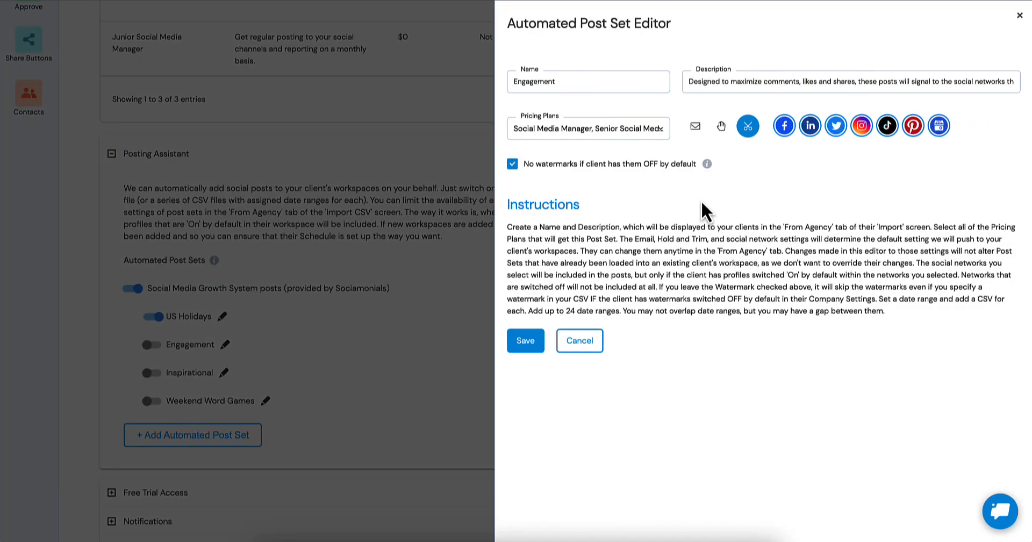
pyautogui.click(539, 131)
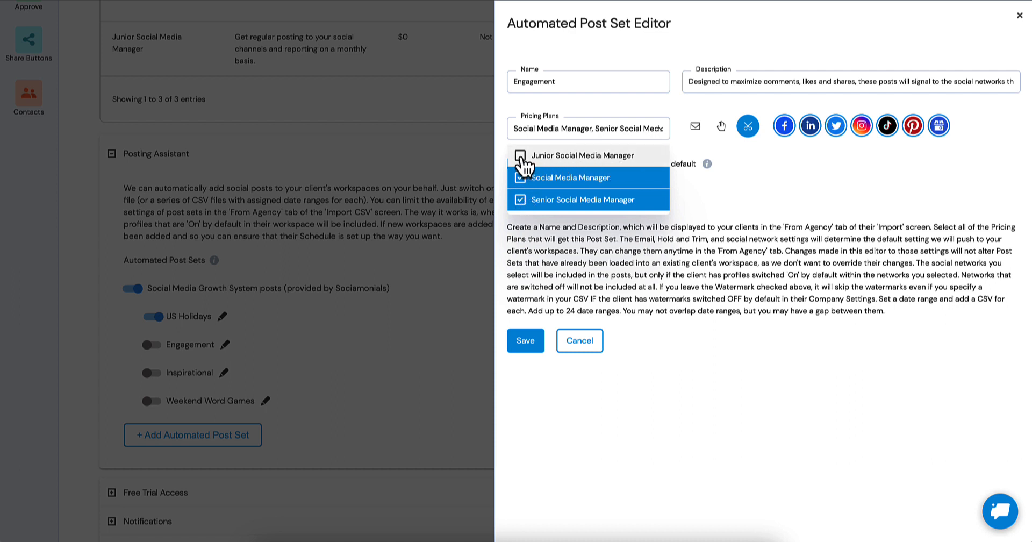
pyautogui.click(781, 192)
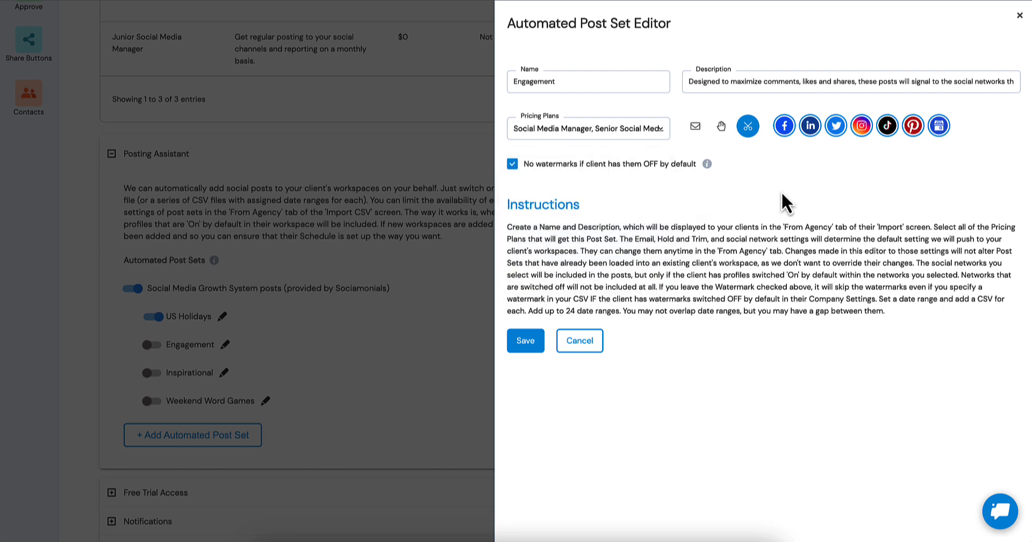
pyautogui.click(528, 341)
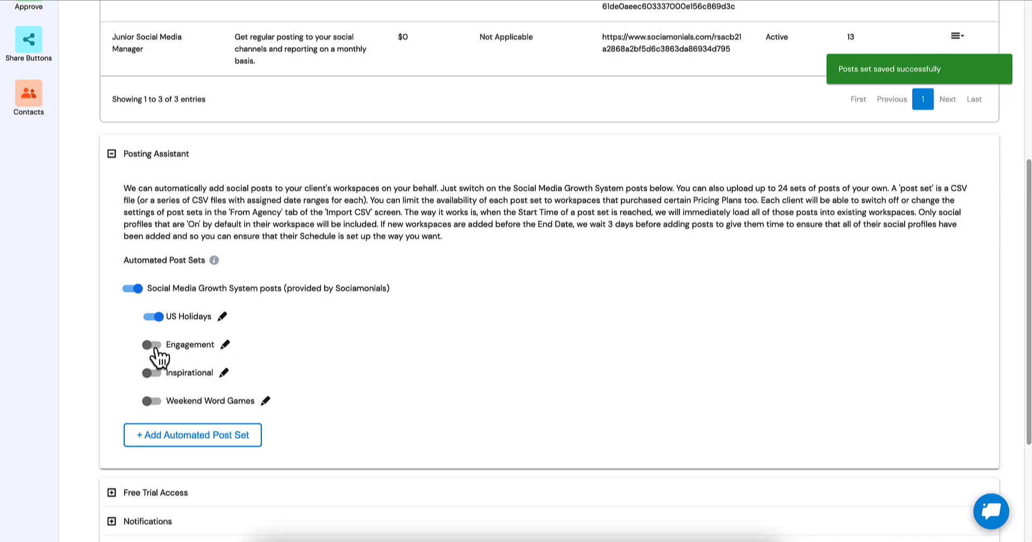
pyautogui.click(154, 347)
# Check the Inspirational post set's pricing plans, save the set, and switch it on.
pyautogui.click(224, 372)
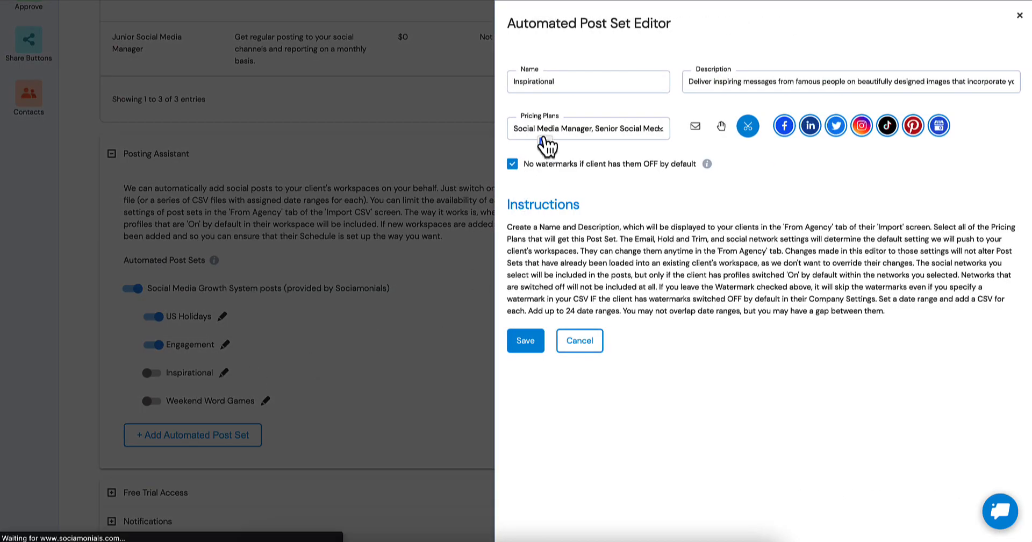
pyautogui.click(544, 134)
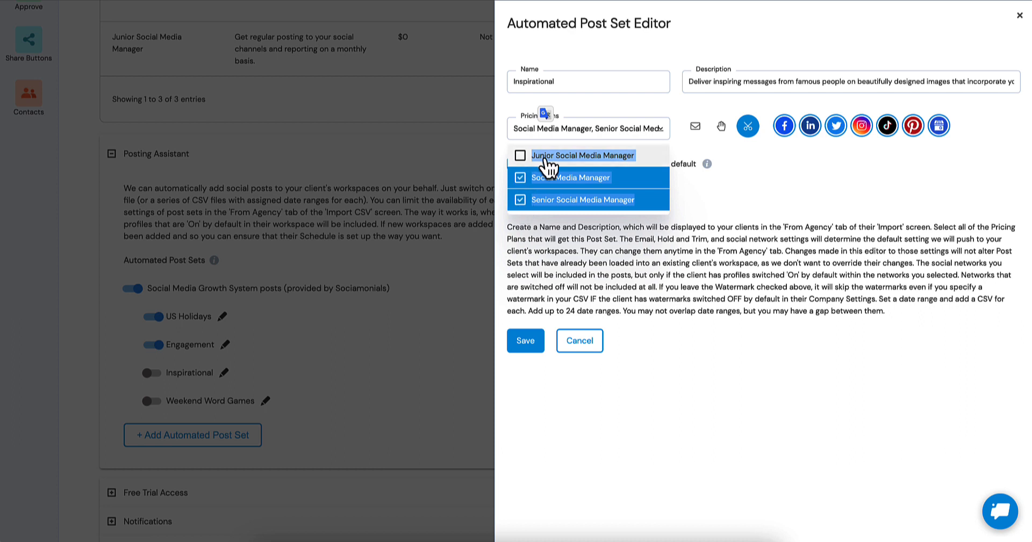
pyautogui.click(744, 192)
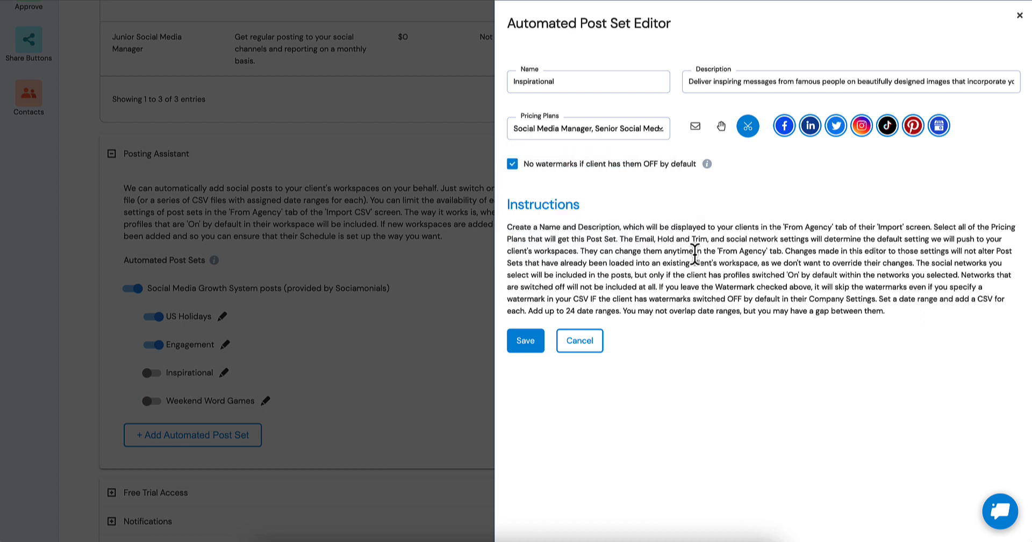
pyautogui.click(523, 346)
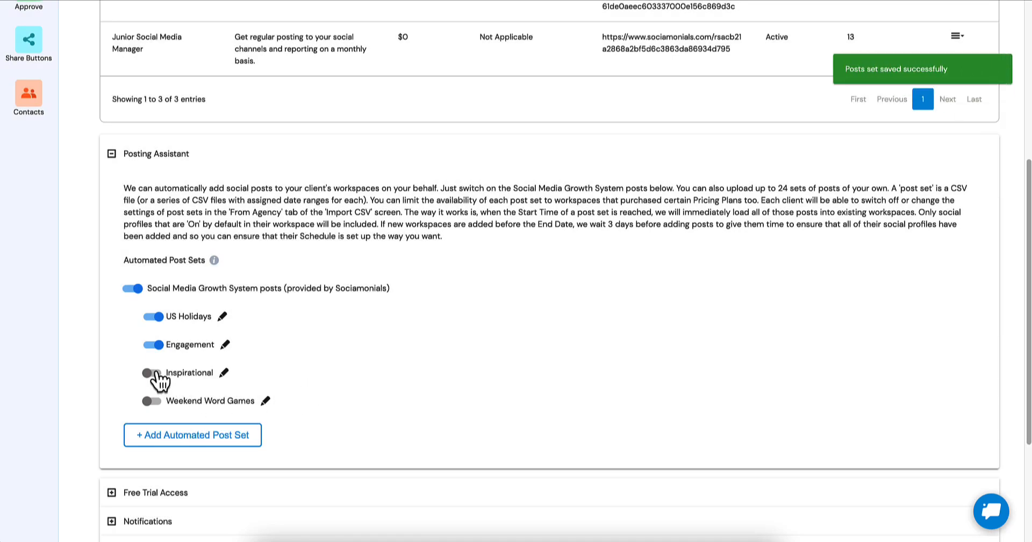
pyautogui.click(152, 372)
# Check the Weekend Word Games post set's pricing plans, save the set, and switch it on.
pyautogui.click(265, 400)
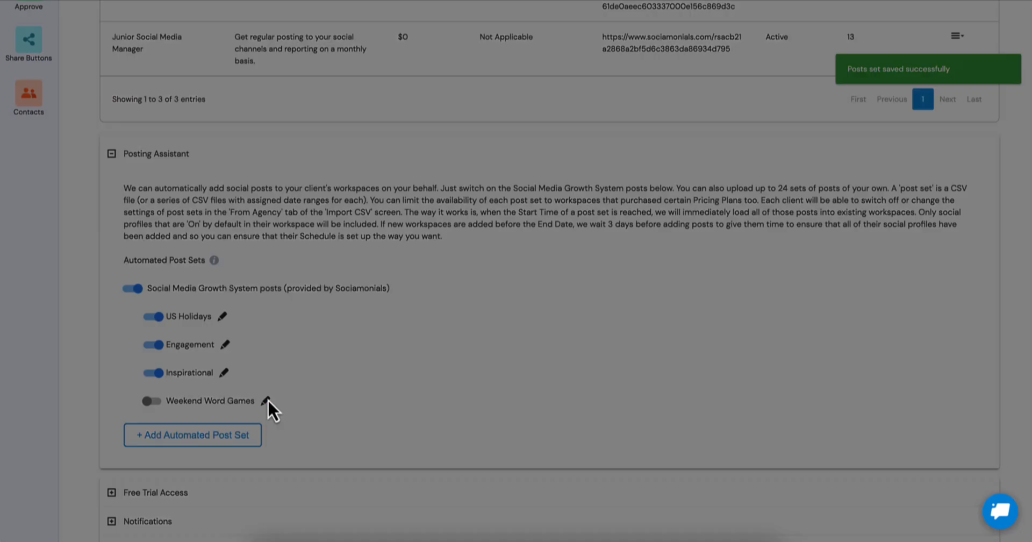
pyautogui.click(573, 136)
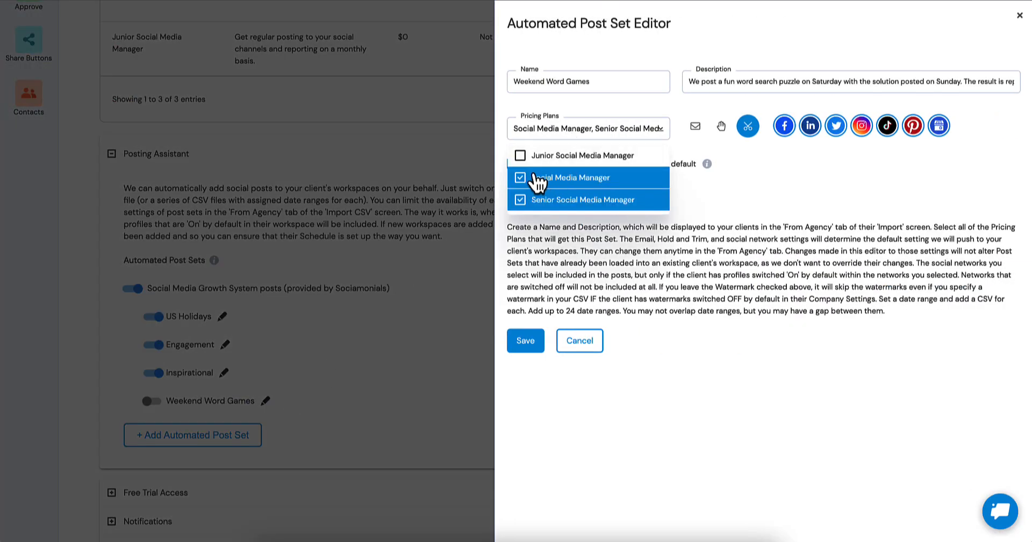
pyautogui.click(739, 175)
pyautogui.click(526, 344)
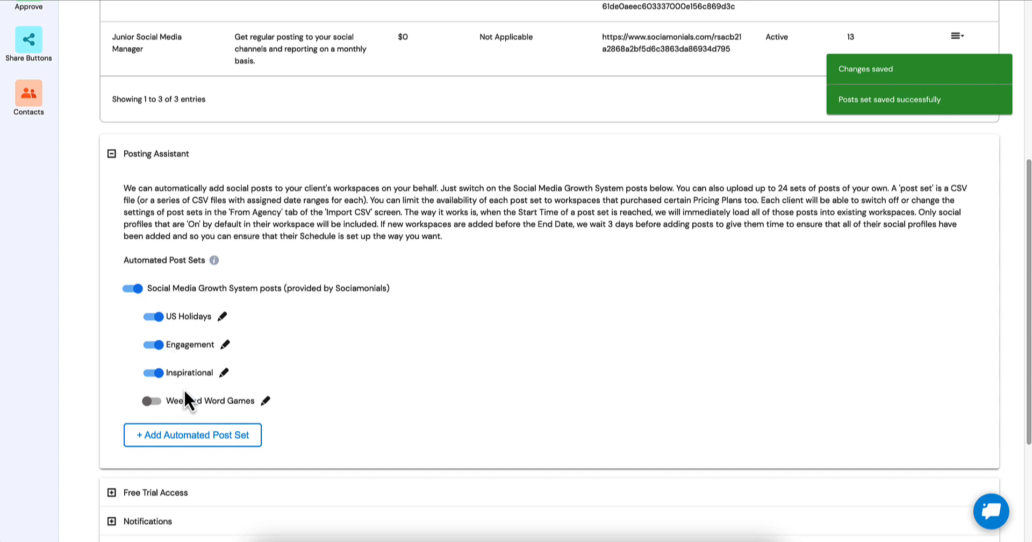
pyautogui.click(156, 404)
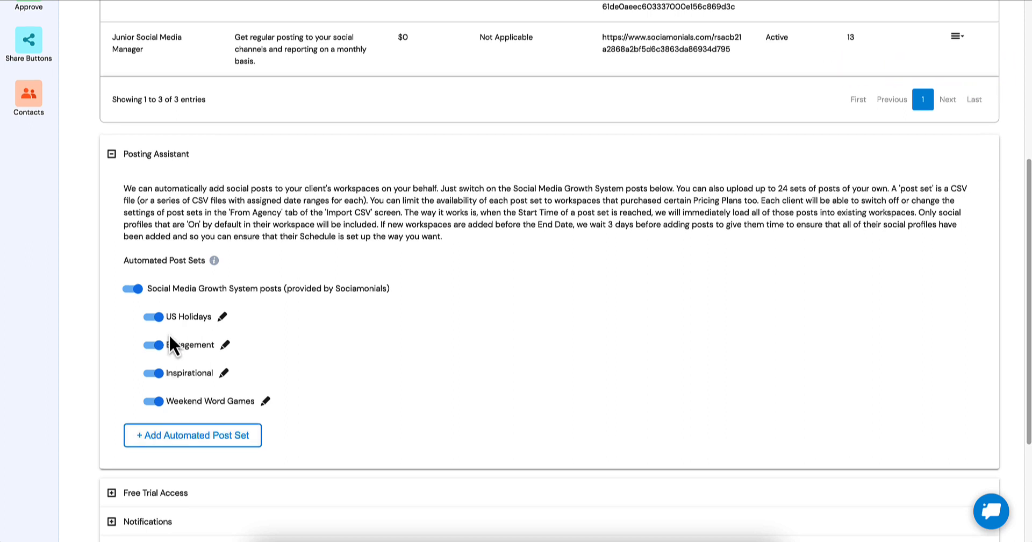
# Start a new automated post set in the Posting Assistant and name it "Realty Posts".
pyautogui.scroll(3, 169, 333)
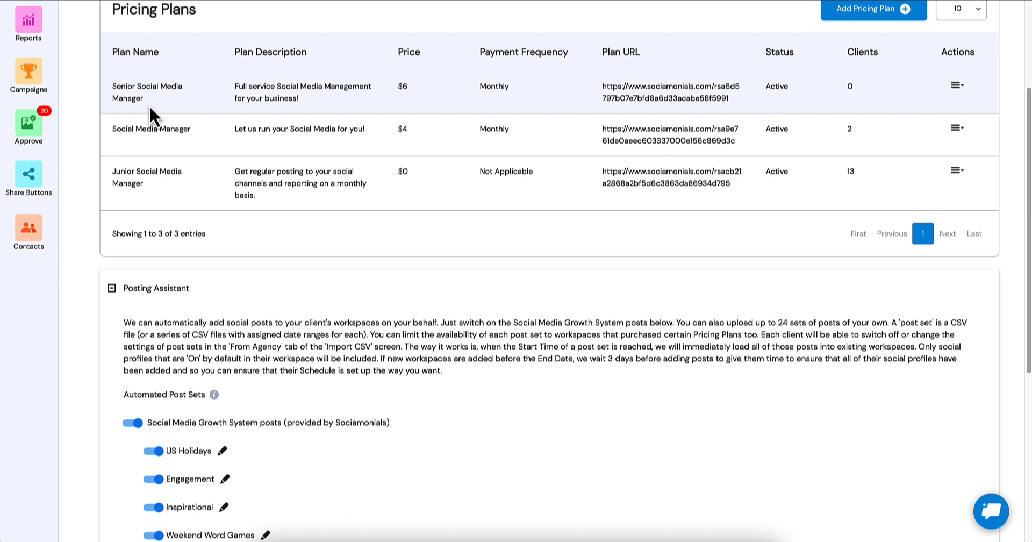
pyautogui.scroll(-1, 156, 103)
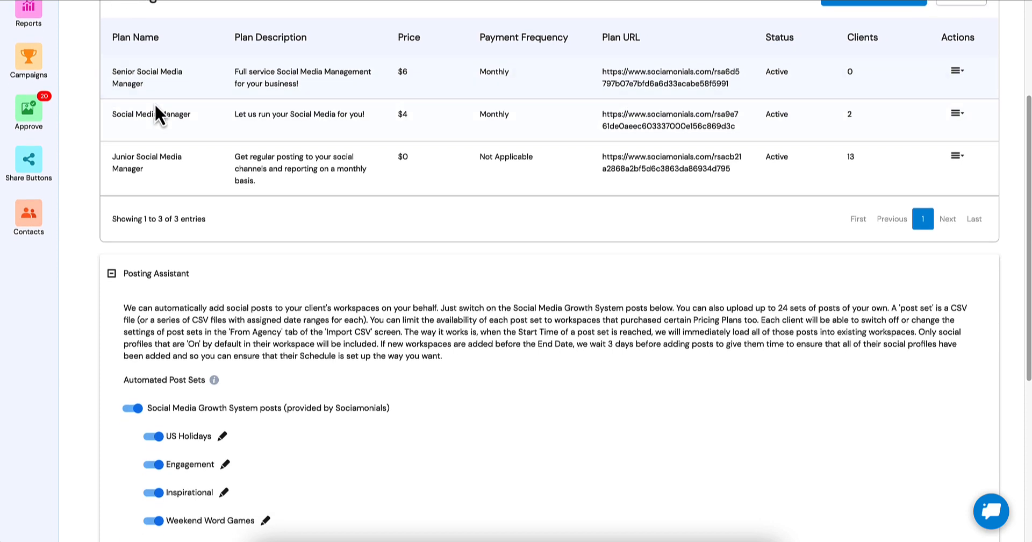
pyautogui.scroll(-5, 156, 108)
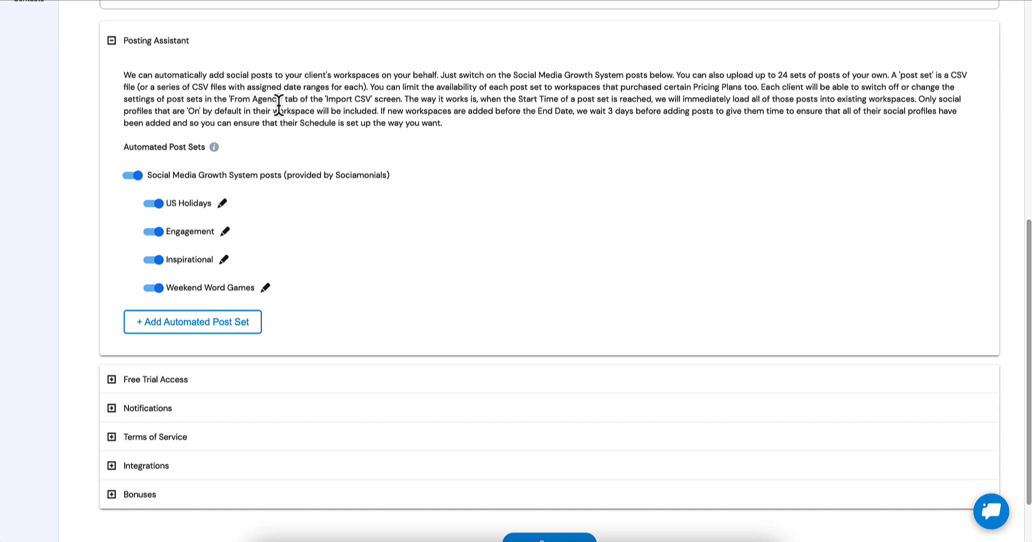
pyautogui.click(192, 322)
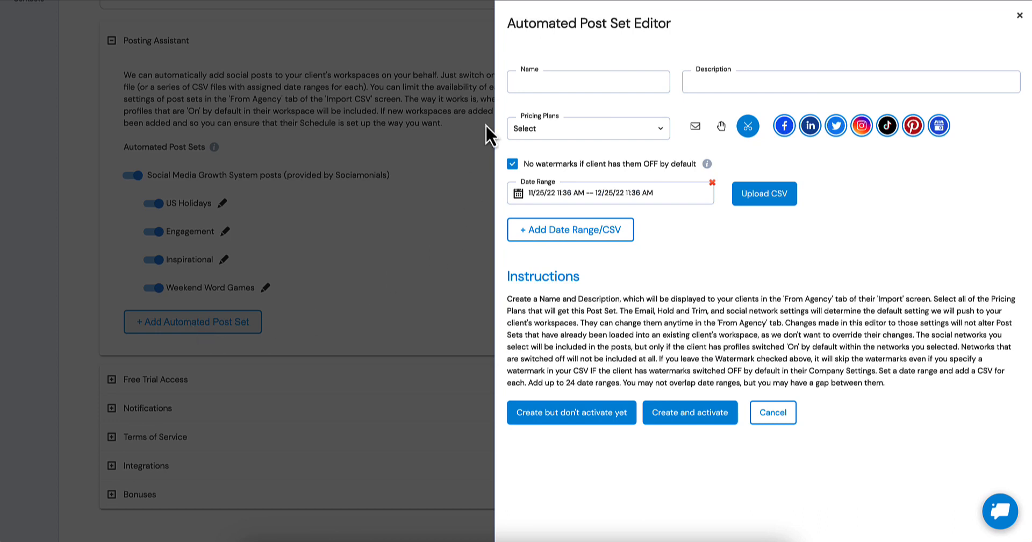
pyautogui.click(556, 81)
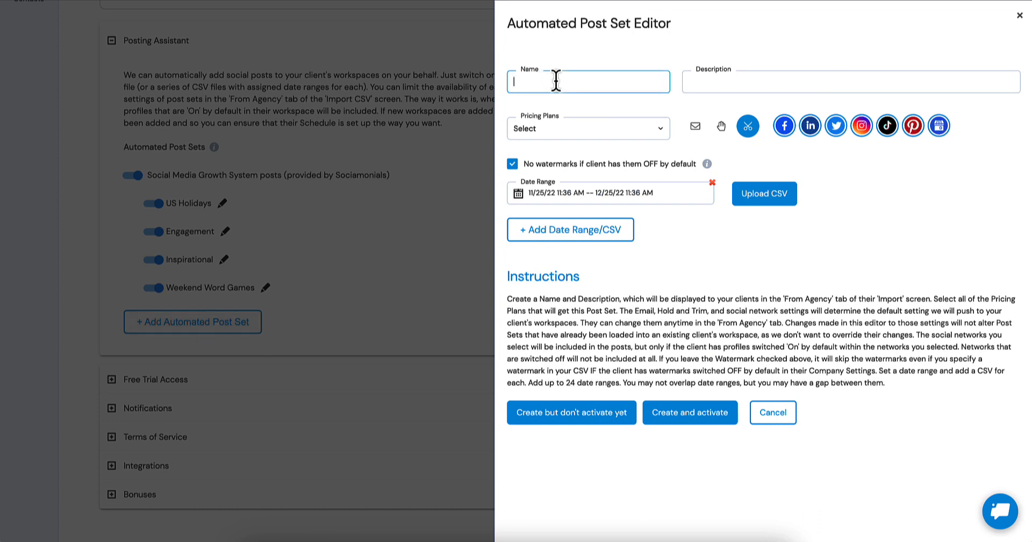
pyautogui.write('Realty Posts')
pyautogui.press('Tab')
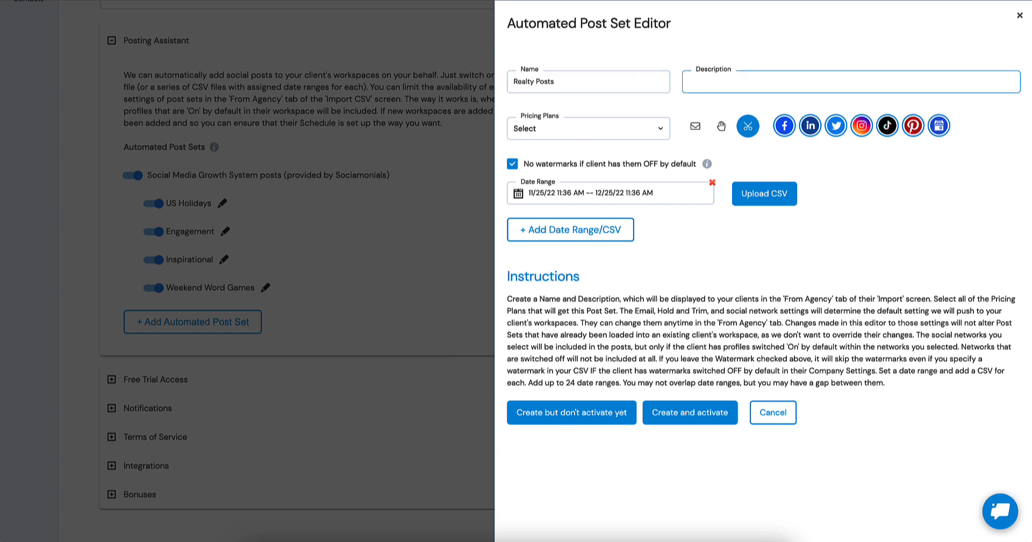
# Enter the description "Specially curated posts to impress your new and potential clients!" for the Realty Posts set.
pyautogui.write('Specially curated posts to imp')
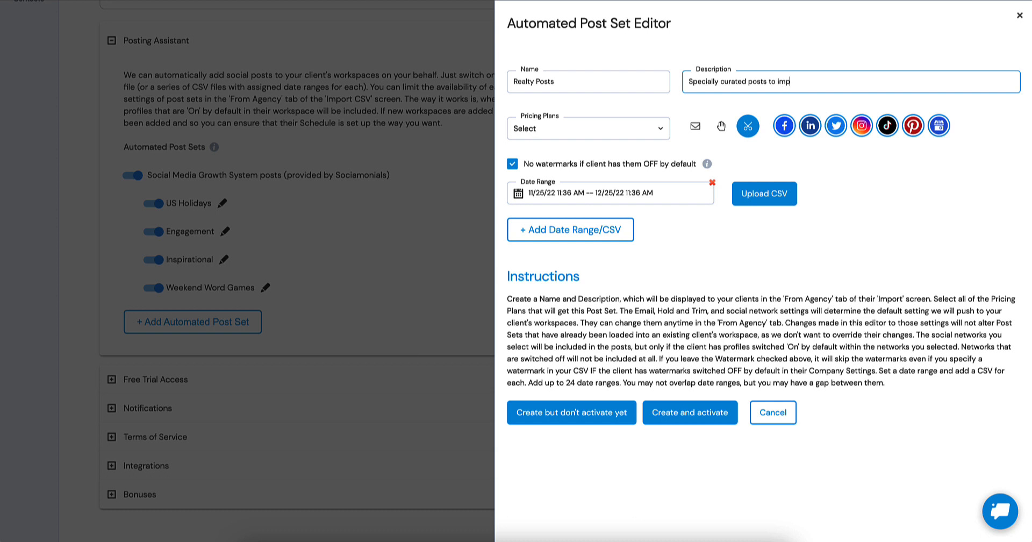
pyautogui.write('ress your new and potential clients!')
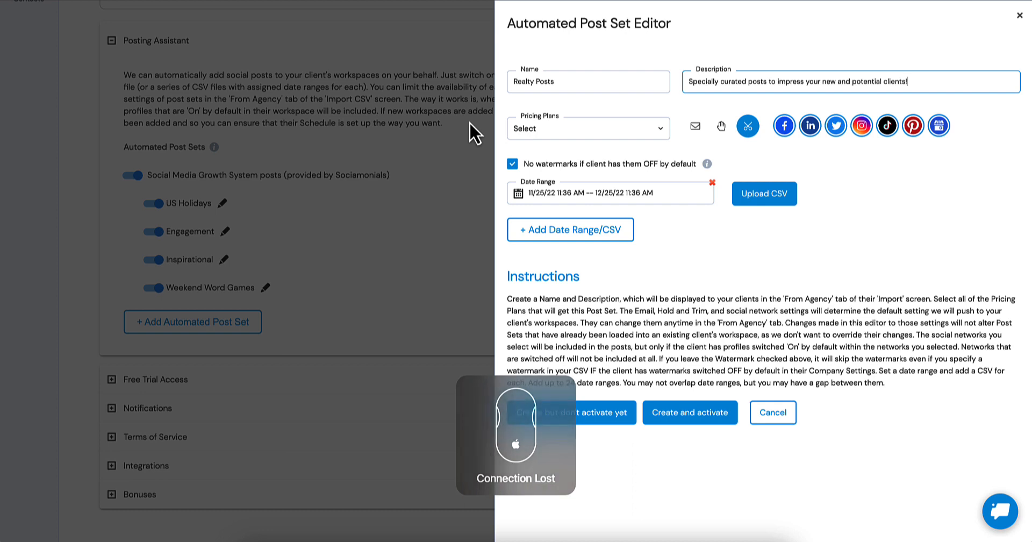
# Assign the Realty Posts set to the Senior Social Media Manager pricing plan only.
pyautogui.click(546, 138)
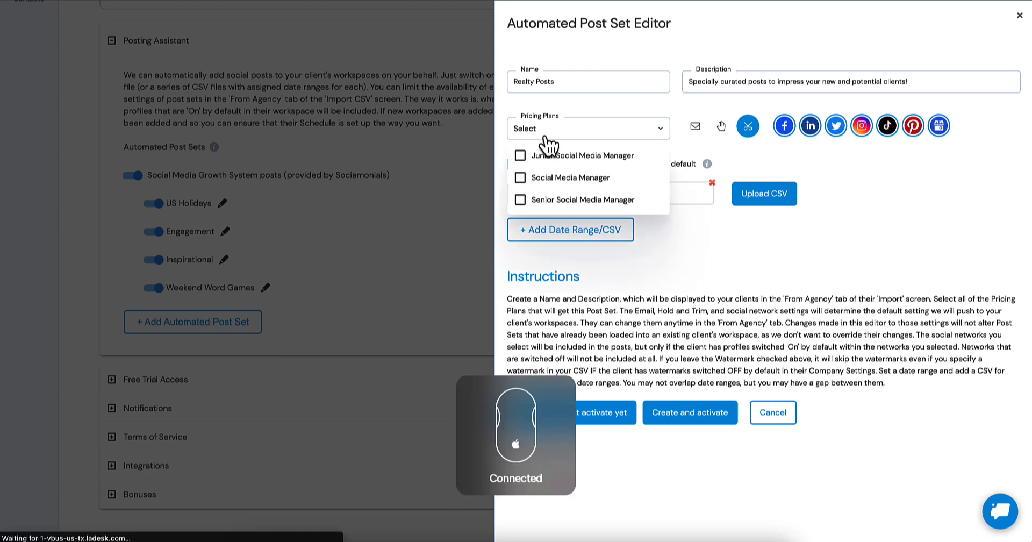
pyautogui.click(520, 202)
pyautogui.click(750, 267)
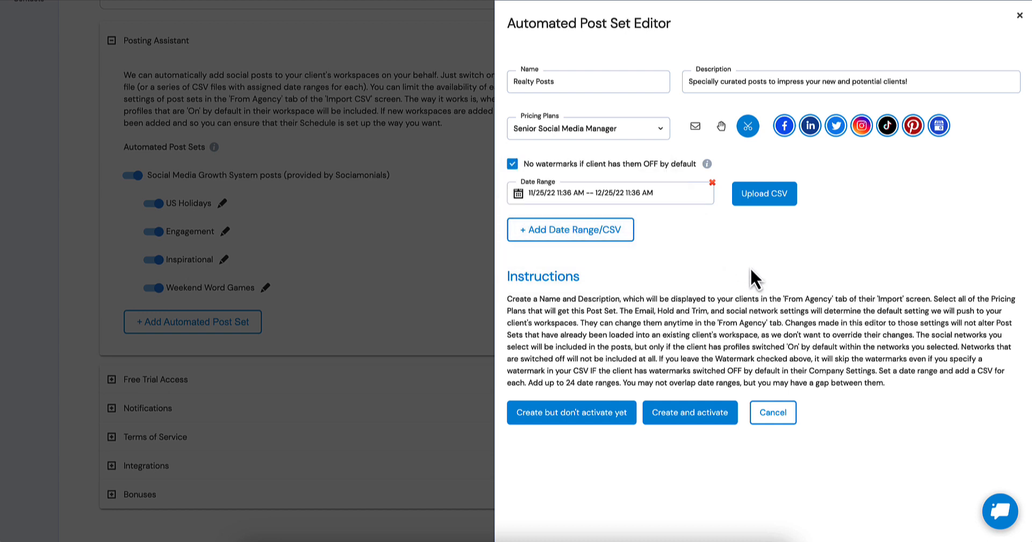
# Set the Realty Posts set's first date range to run from 11/25/22 to 11/30/22.
pyautogui.click(558, 192)
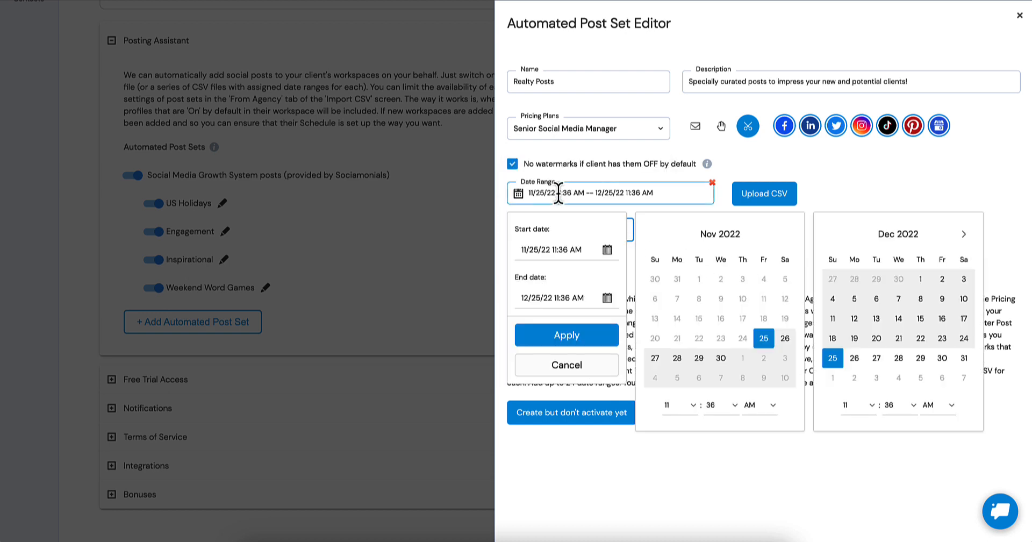
pyautogui.click(763, 346)
pyautogui.click(553, 248)
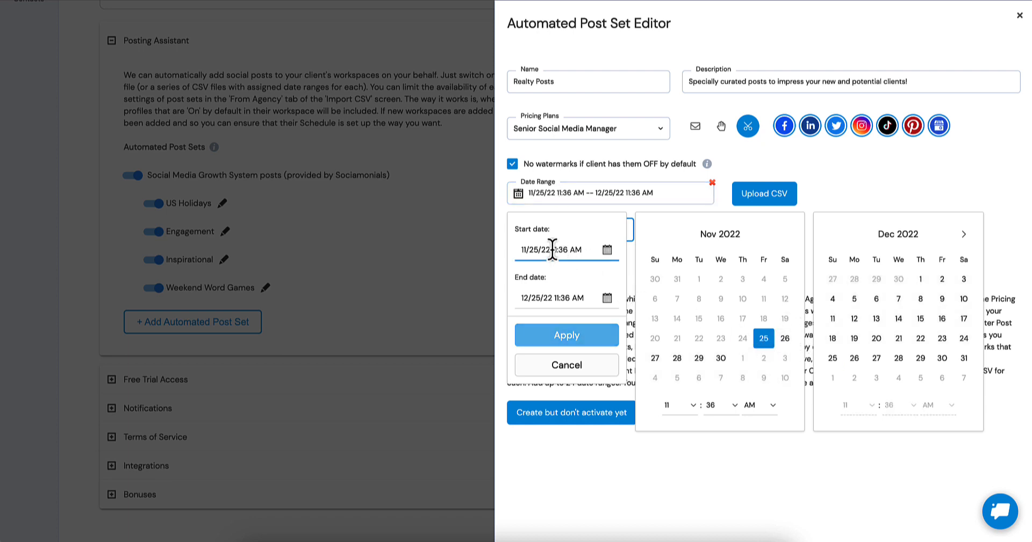
pyautogui.click(549, 296)
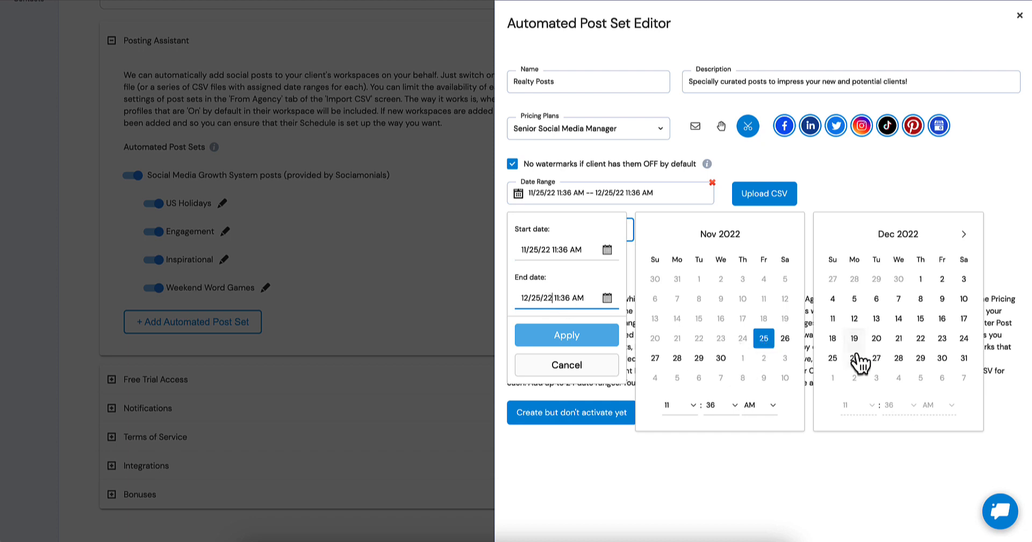
pyautogui.click(720, 358)
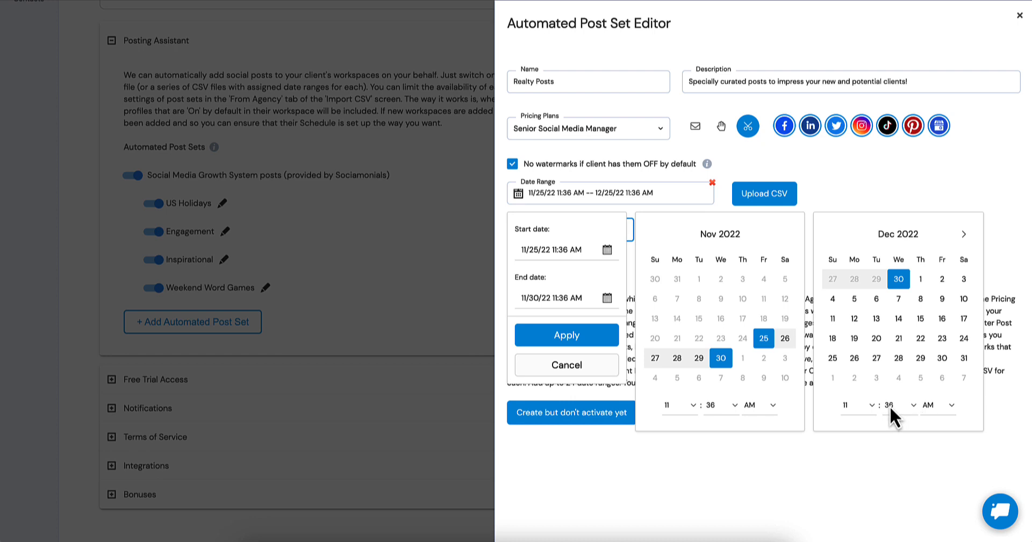
# Set the first range's end time to 11:58 PM, apply it, and upload the Realtor Posts Nov CSV for it.
pyautogui.click(949, 404)
pyautogui.click(944, 416)
pyautogui.click(912, 405)
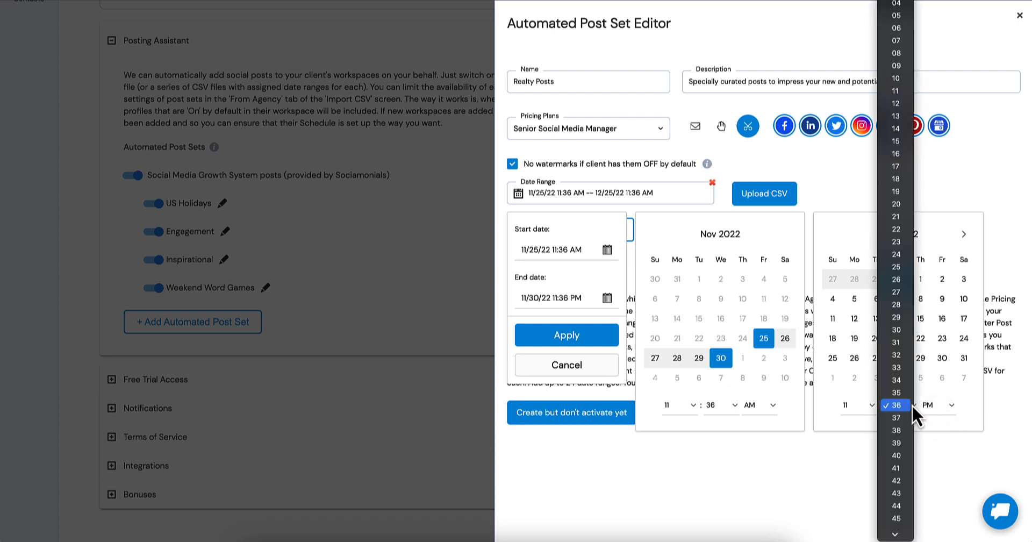
pyautogui.scroll(-5, 889, 438)
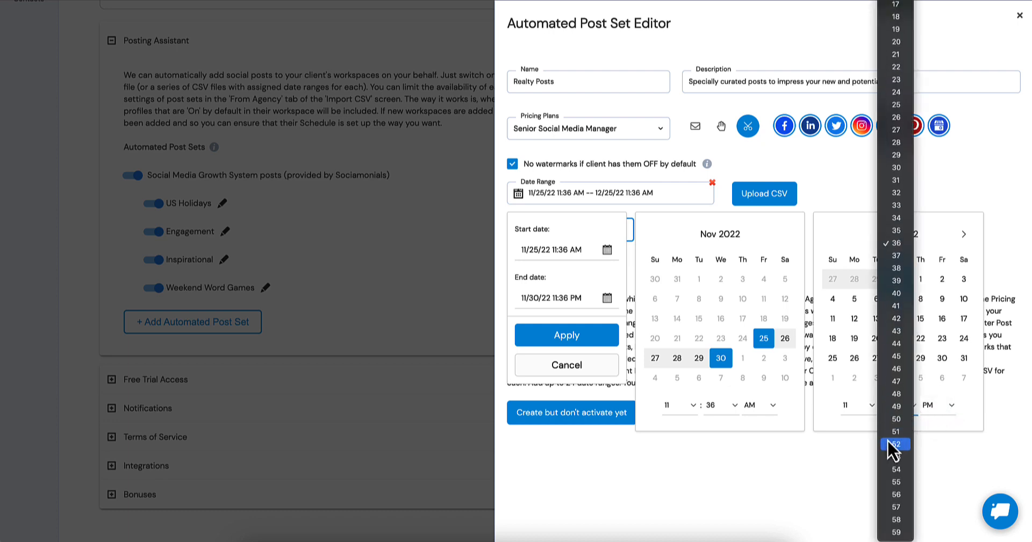
pyautogui.click(901, 519)
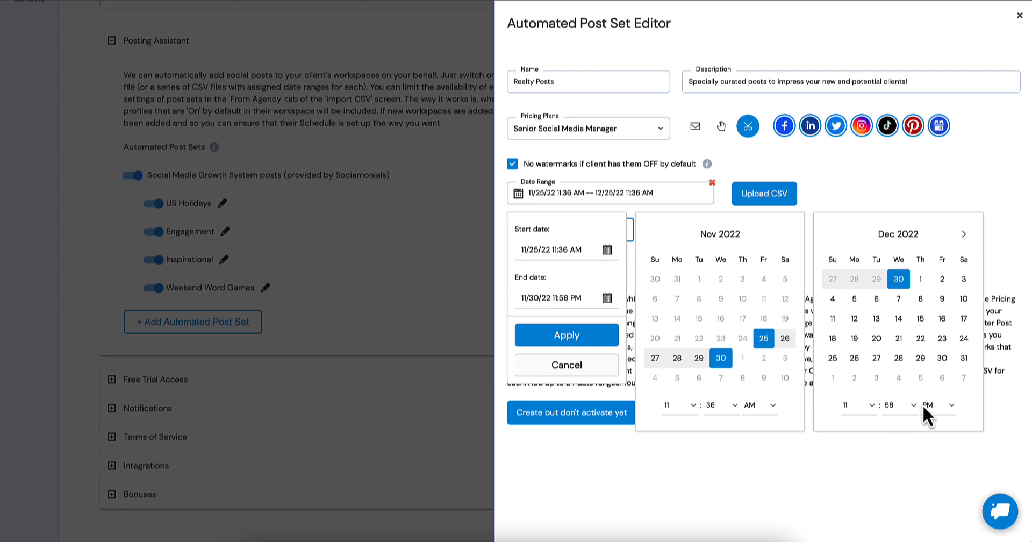
pyautogui.click(571, 338)
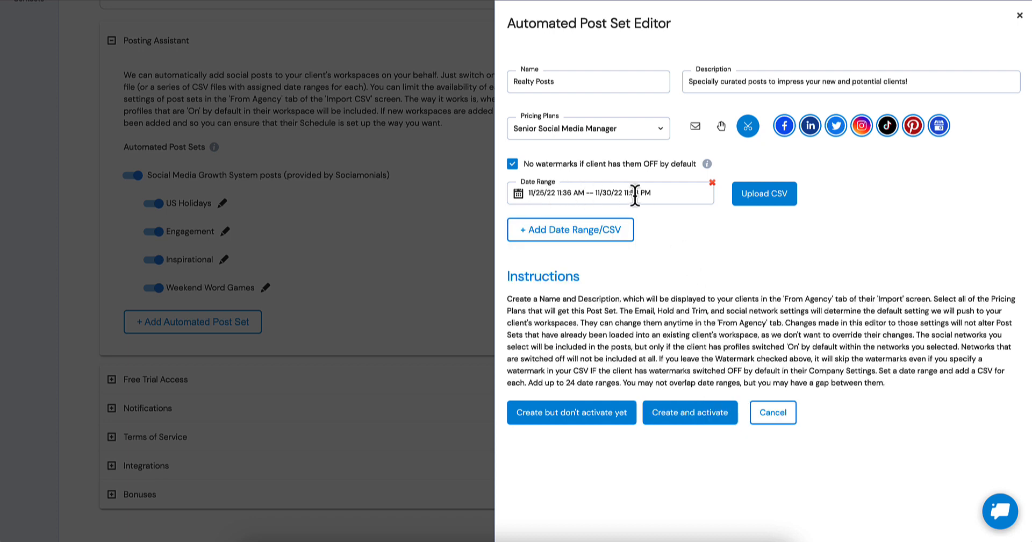
pyautogui.click(767, 195)
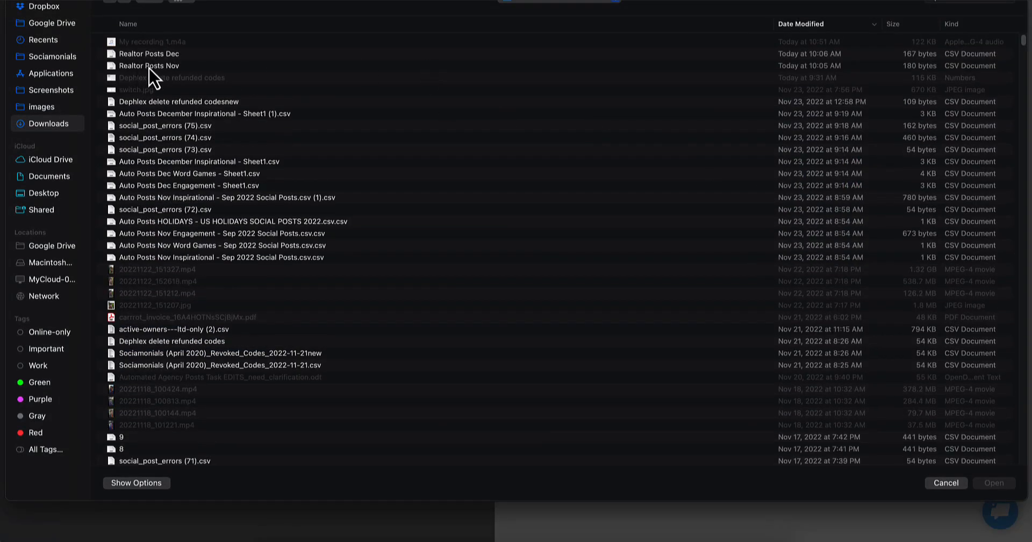
pyautogui.doubleClick(155, 66)
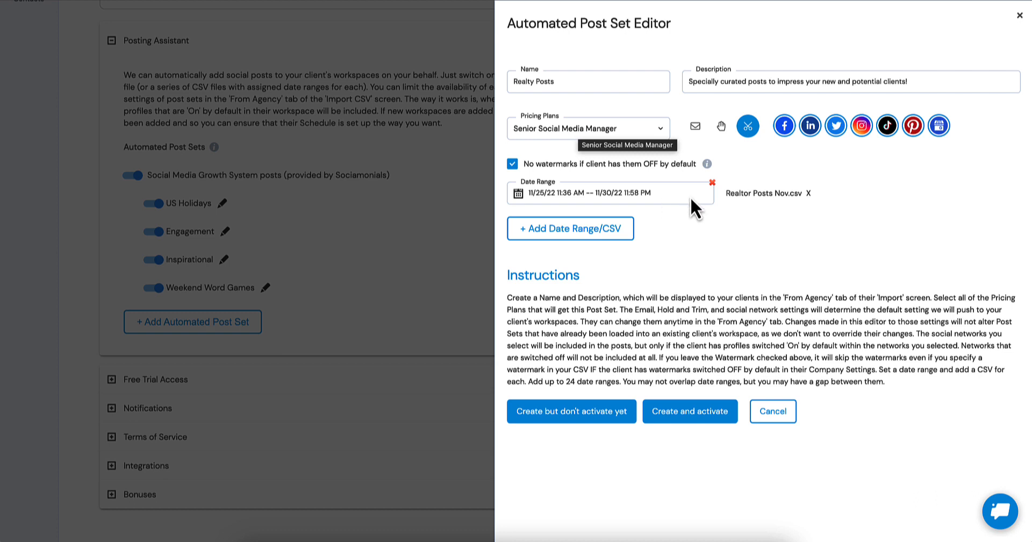
# Add a second date range and set its start to 12/01/22 12:01 AM.
pyautogui.click(573, 230)
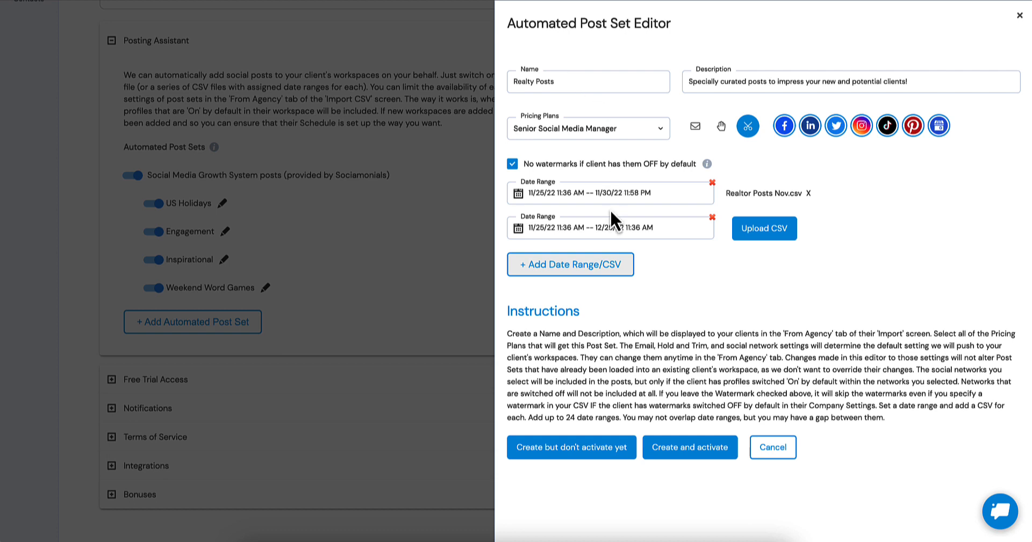
pyautogui.click(606, 228)
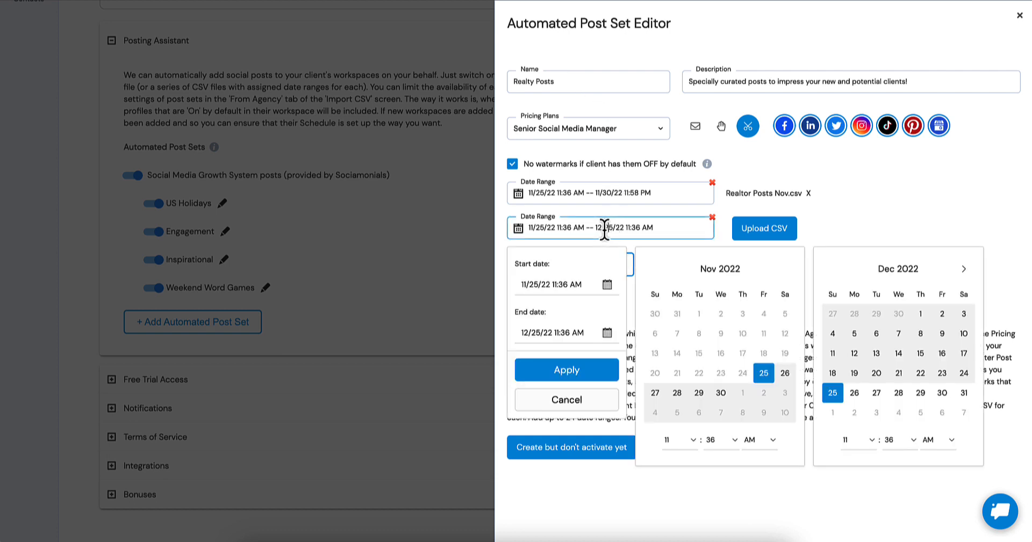
pyautogui.click(604, 285)
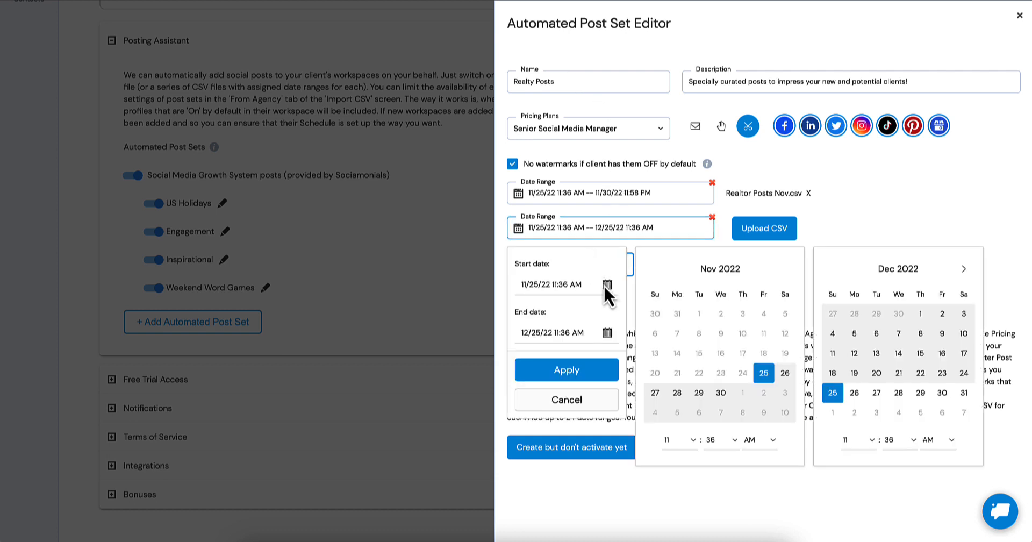
pyautogui.click(537, 284)
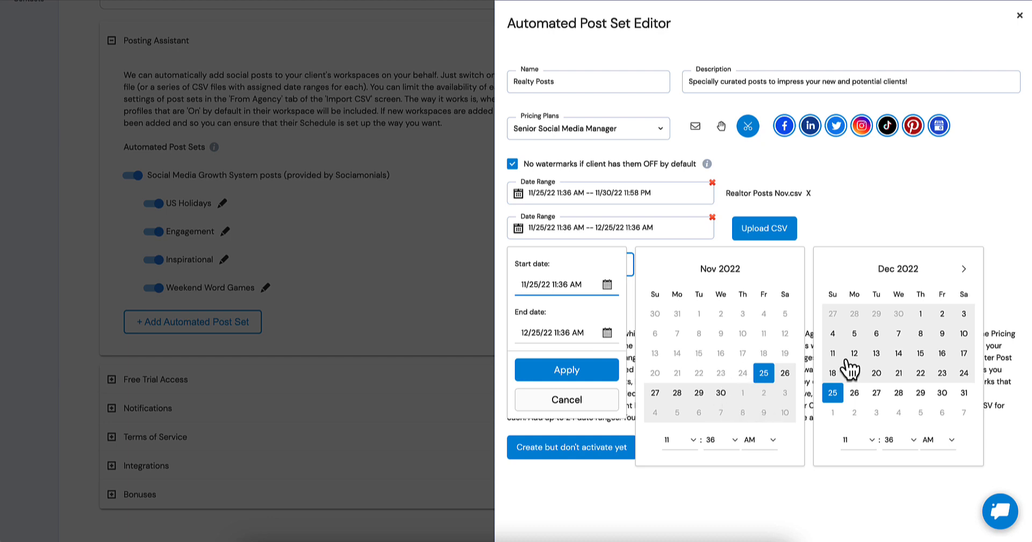
pyautogui.click(919, 315)
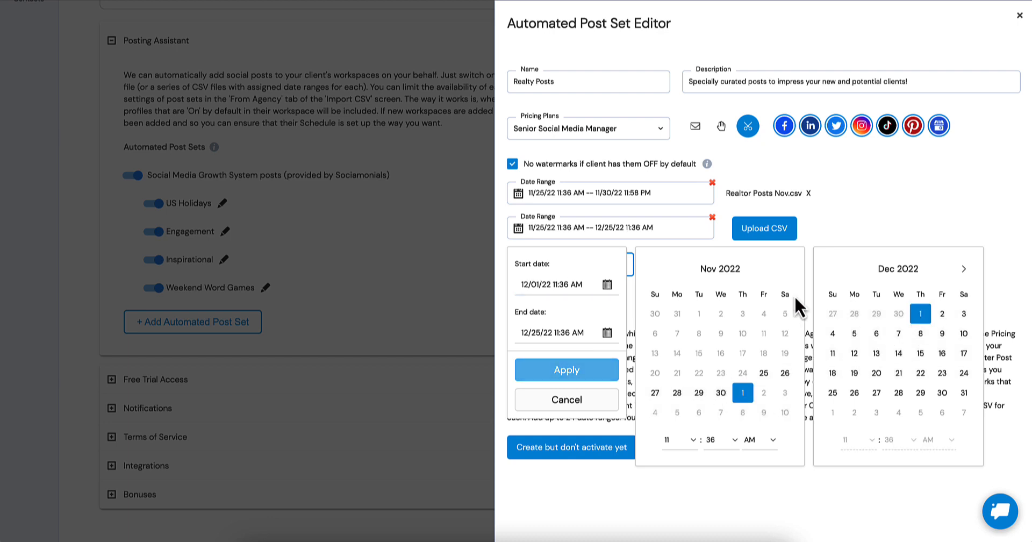
pyautogui.click(692, 440)
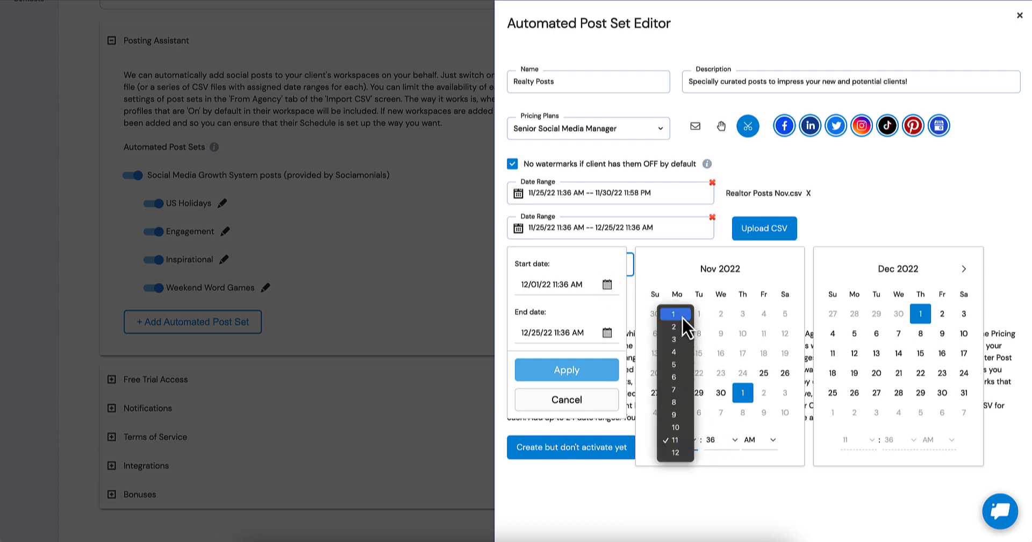
pyautogui.click(674, 452)
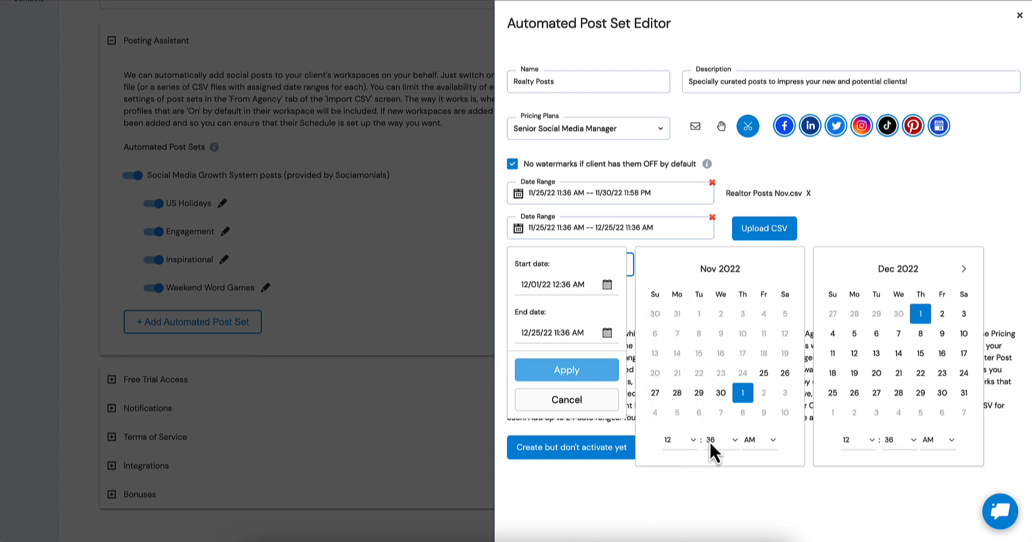
pyautogui.click(709, 441)
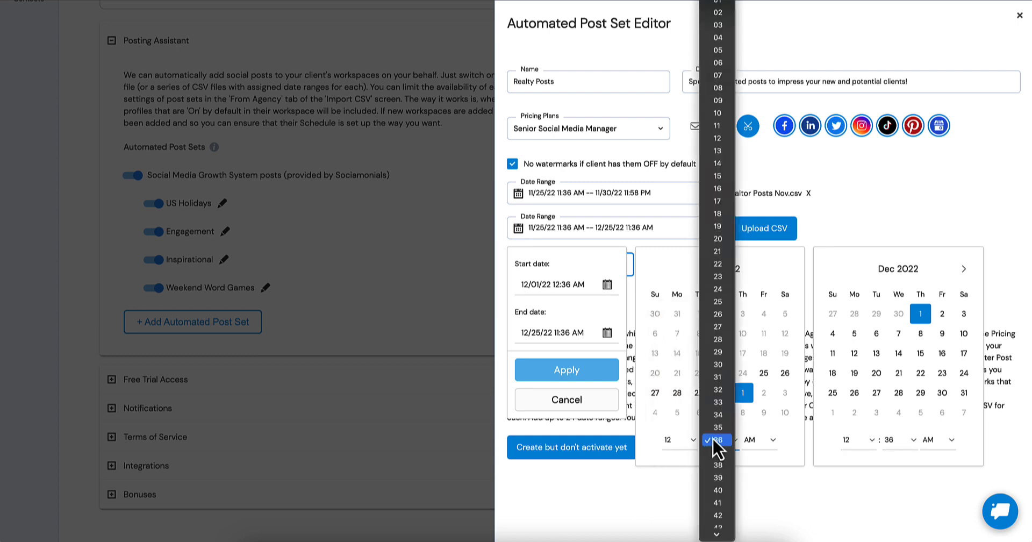
pyautogui.click(719, 11)
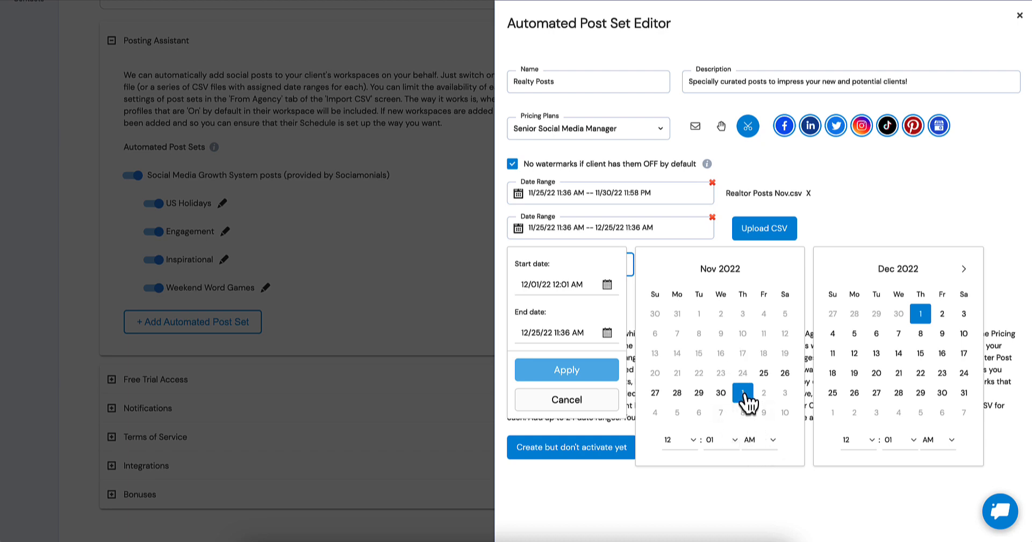
# Change the second date range to start on 11/30/22 and end on 12/31/22.
pyautogui.click(921, 316)
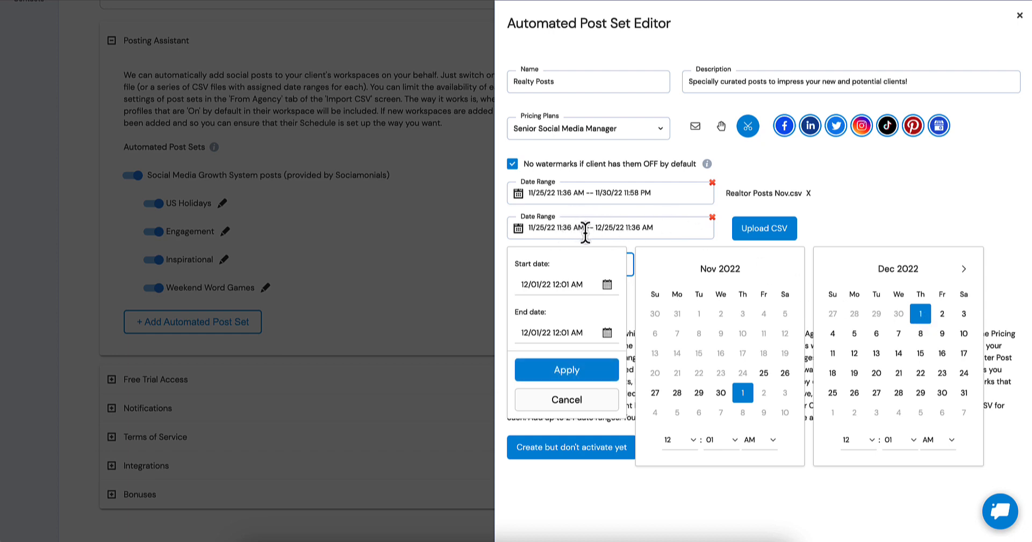
pyautogui.click(552, 337)
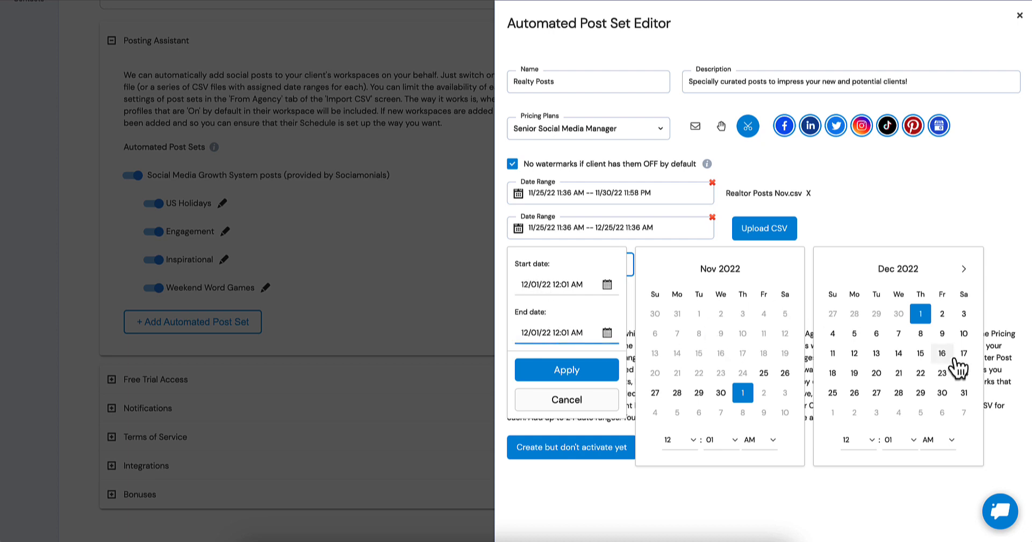
pyautogui.click(964, 396)
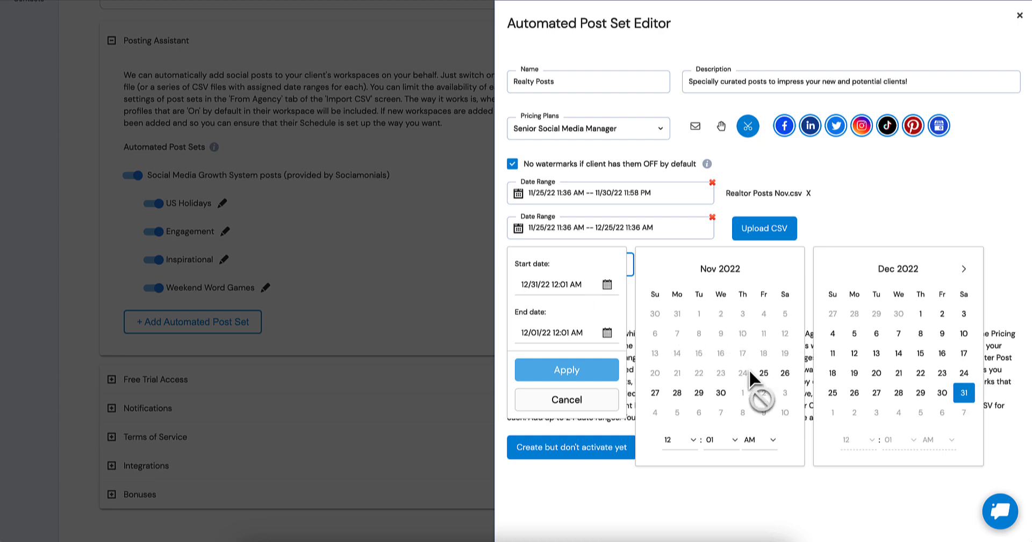
pyautogui.click(721, 397)
pyautogui.click(550, 331)
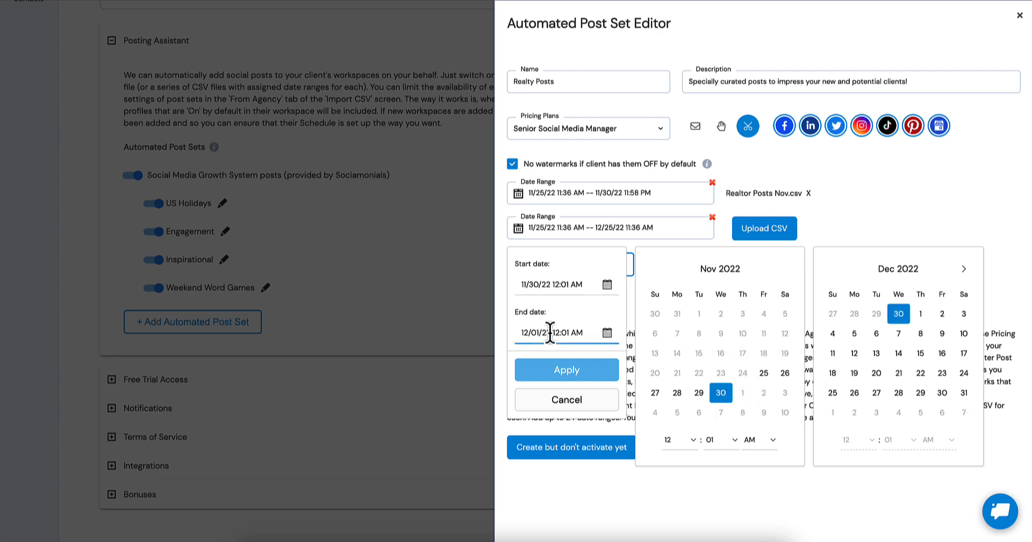
pyautogui.click(962, 395)
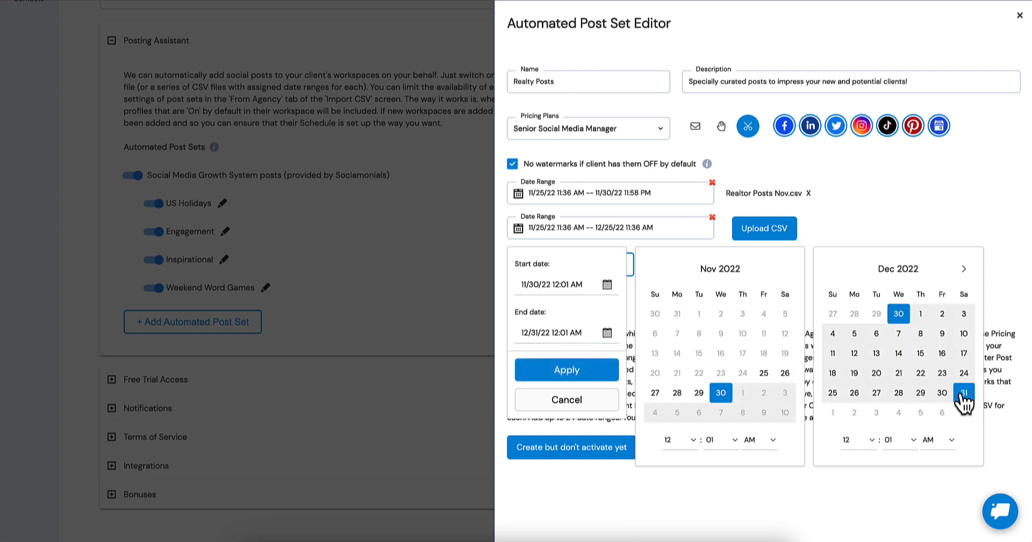
# Set the second date range's end time to 11:58 PM and apply the range.
pyautogui.click(871, 438)
pyautogui.click(864, 426)
pyautogui.click(908, 438)
pyautogui.scroll(-10, 904, 457)
pyautogui.scroll(-2, 904, 466)
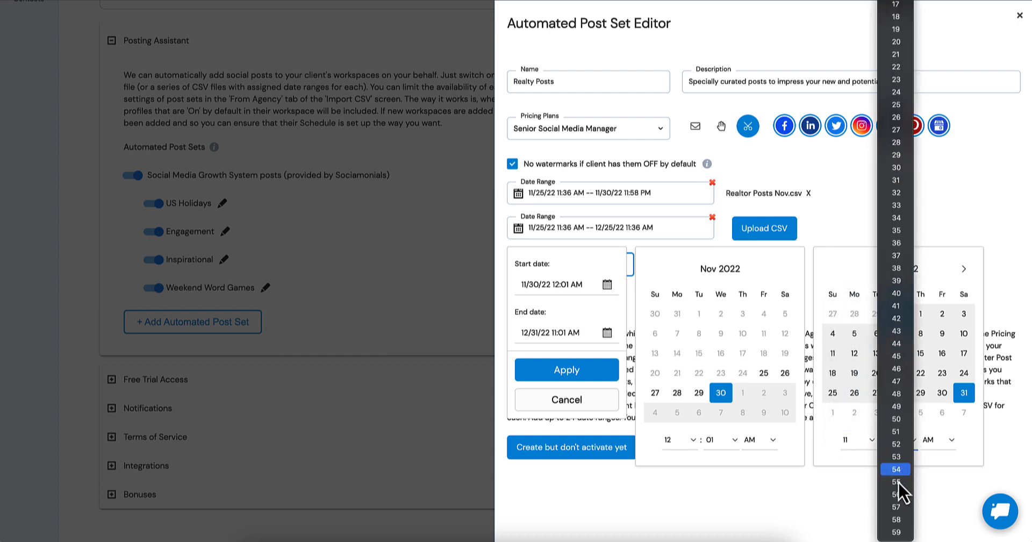
pyautogui.click(896, 519)
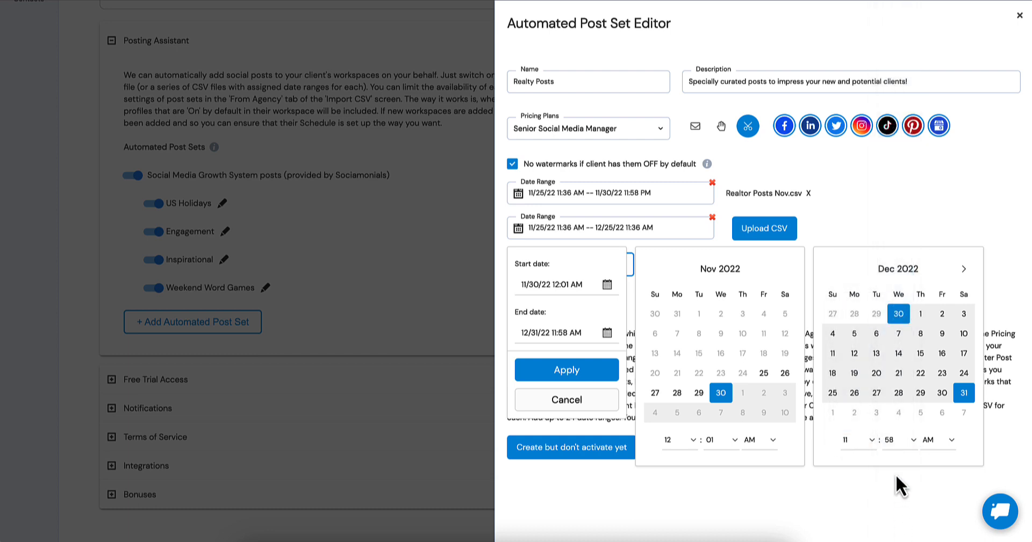
pyautogui.click(933, 438)
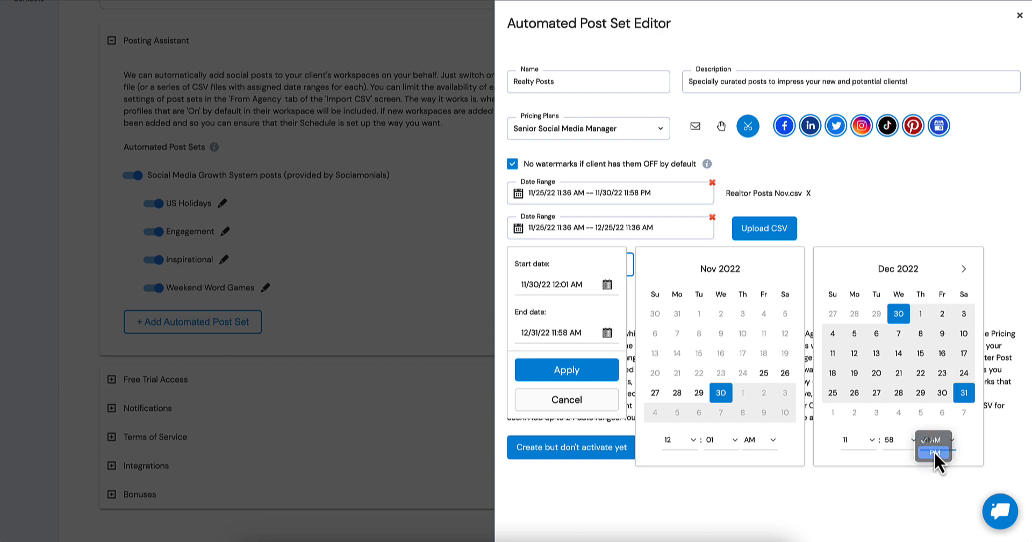
pyautogui.click(933, 452)
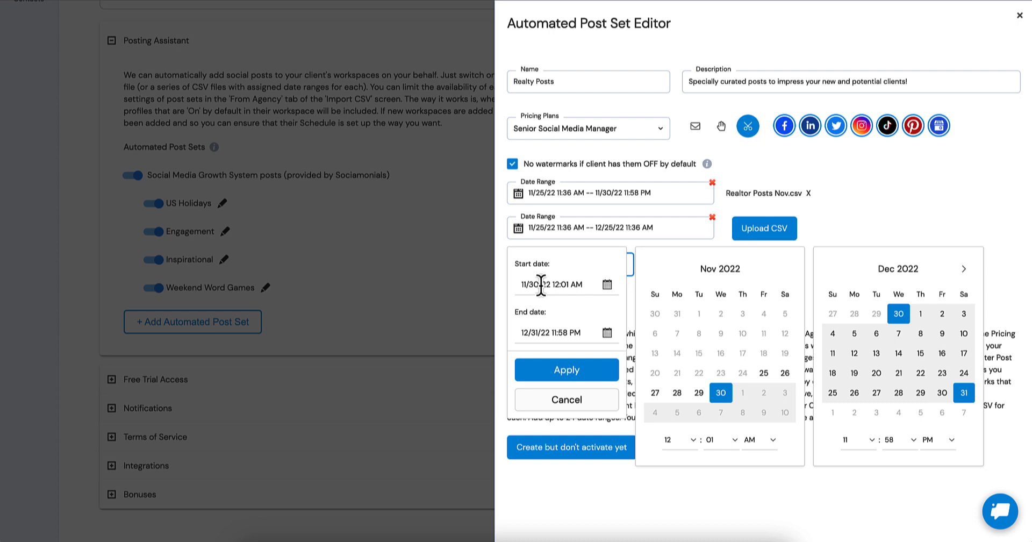
pyautogui.click(572, 371)
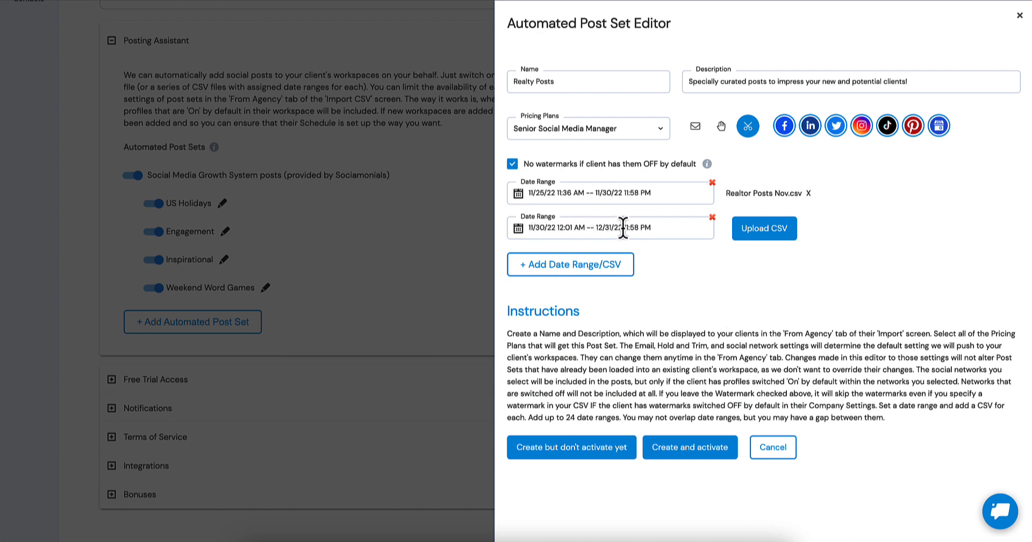
# Upload the Realtor Posts Dec CSV for the second date range and create the post set without activating it.
pyautogui.click(768, 230)
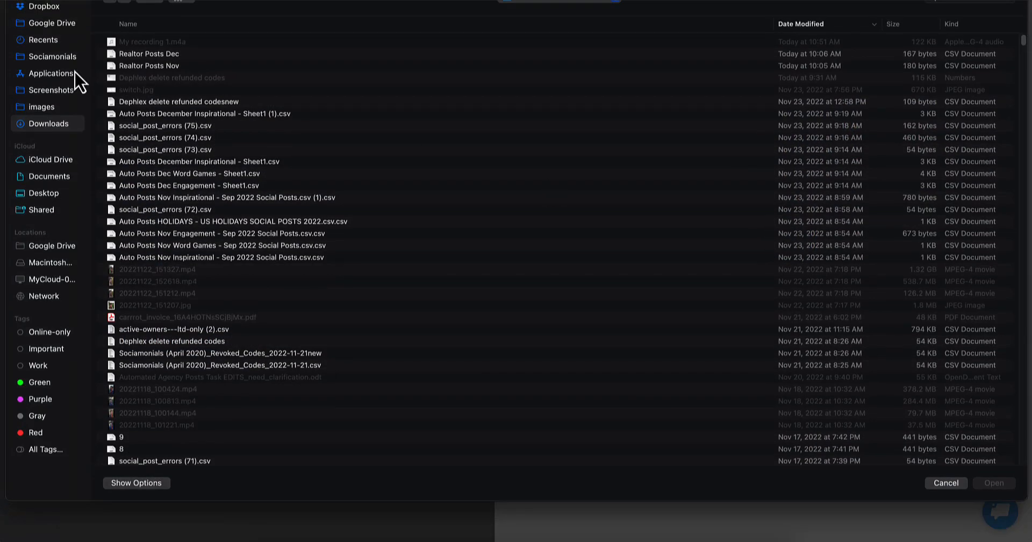
pyautogui.doubleClick(127, 53)
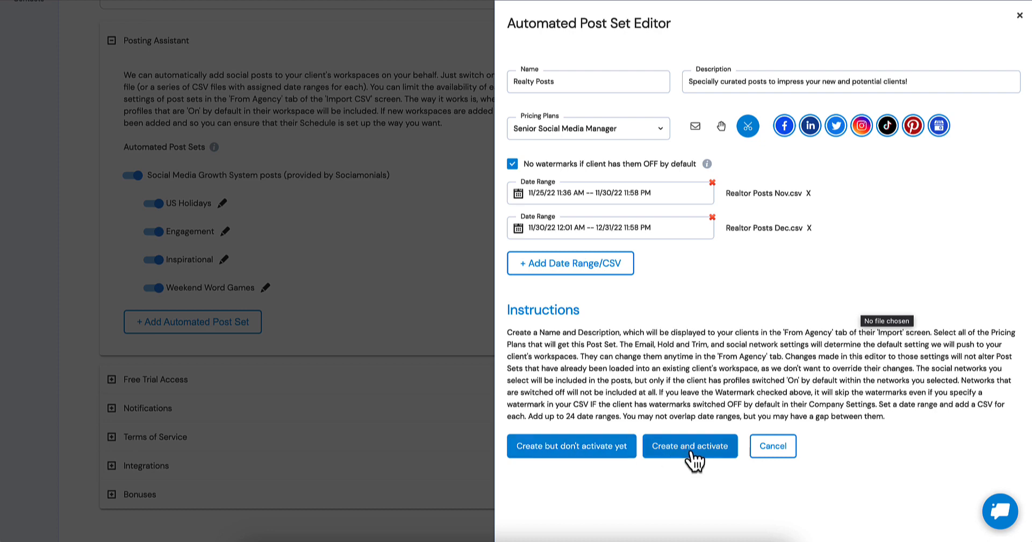
pyautogui.click(589, 458)
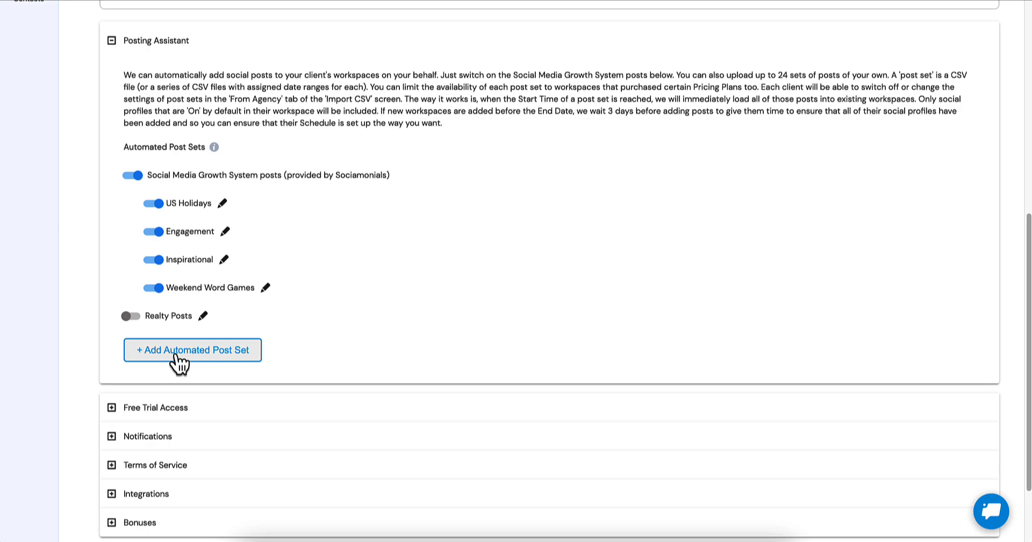
# Open the agency-provided post sets for import in the client's workspace and switch off the Inspirational set.
pyautogui.scroll(8, 436, 284)
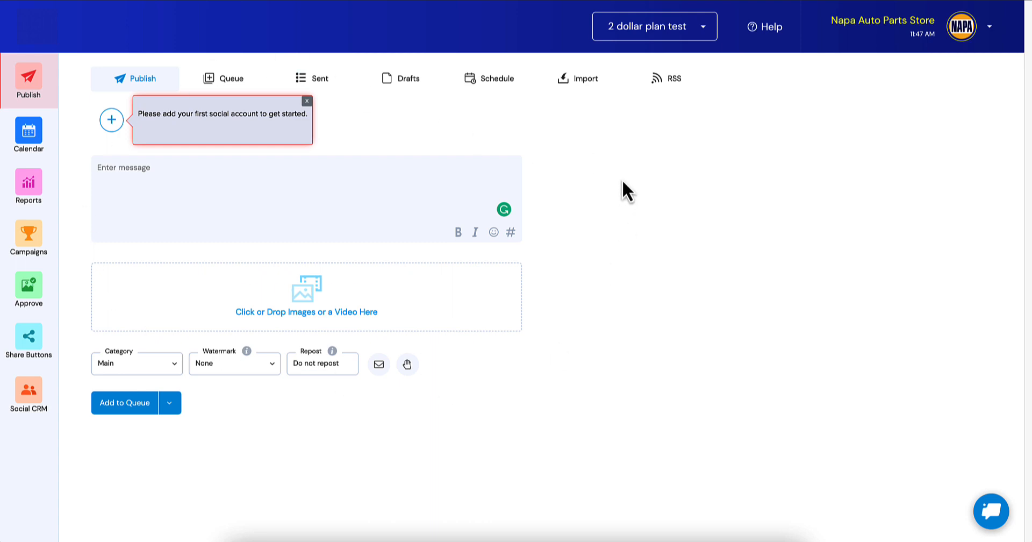
pyautogui.click(580, 82)
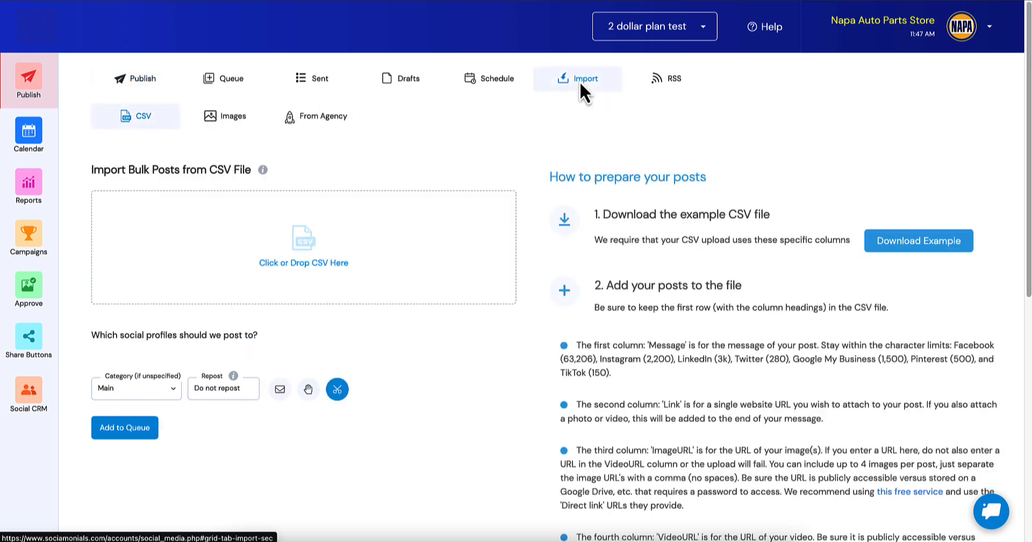
pyautogui.click(324, 118)
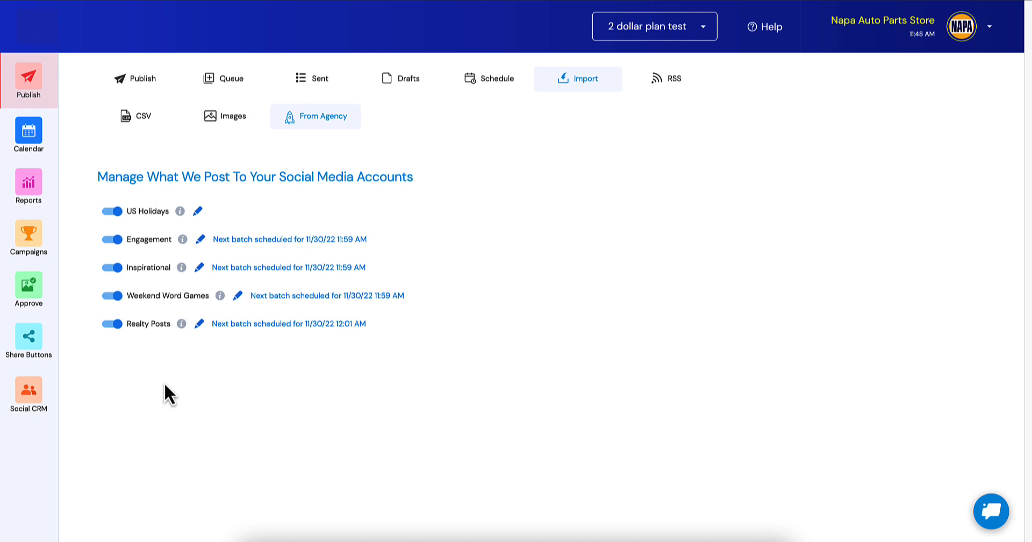
pyautogui.click(114, 267)
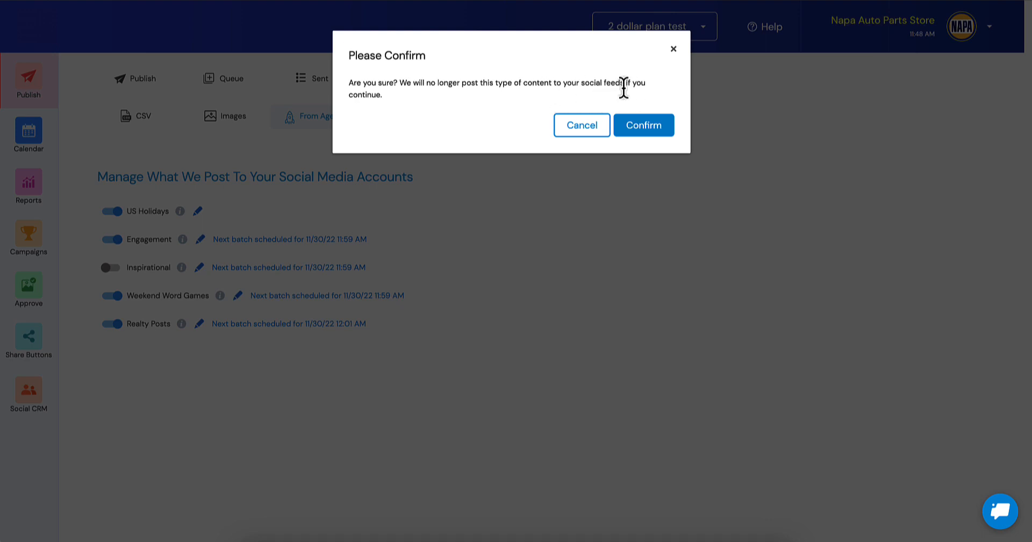
pyautogui.click(642, 130)
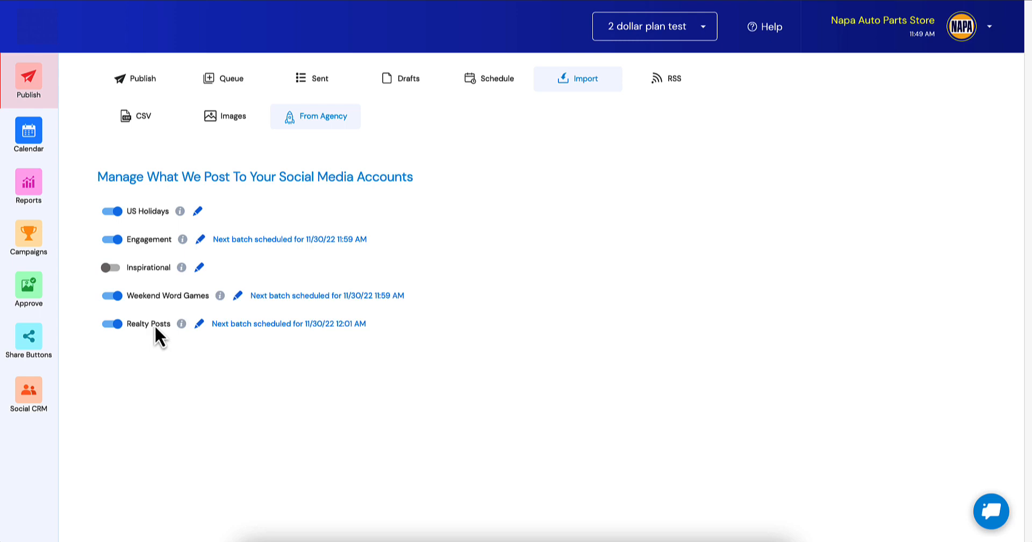
pyautogui.moveTo(181, 326)
pyautogui.click(199, 323)
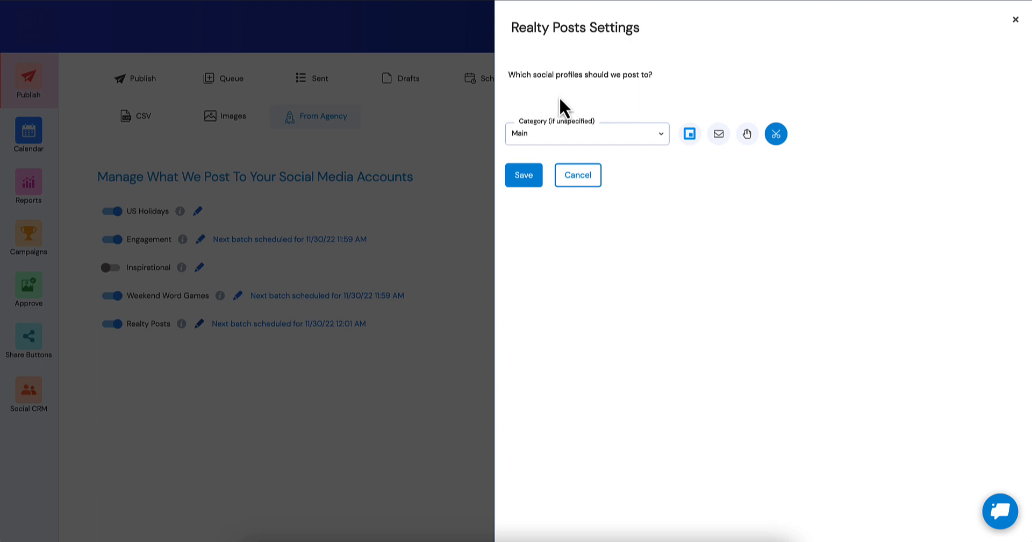
pyautogui.click(583, 180)
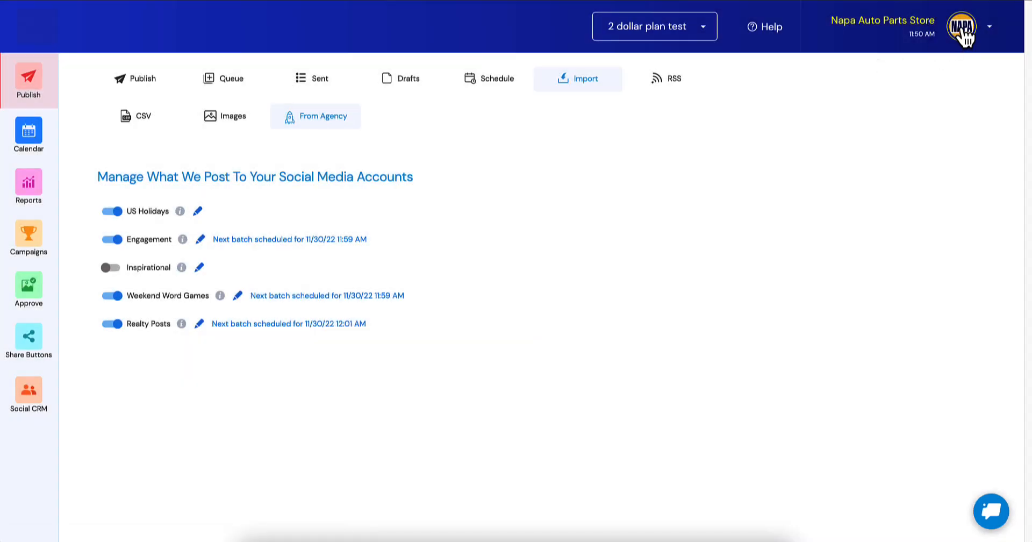
# In the workspace preferences, add a personal Instagram account for mobile app publishing, named Test with kelly1.jpeg as its profile image.
pyautogui.click(962, 30)
pyautogui.click(949, 90)
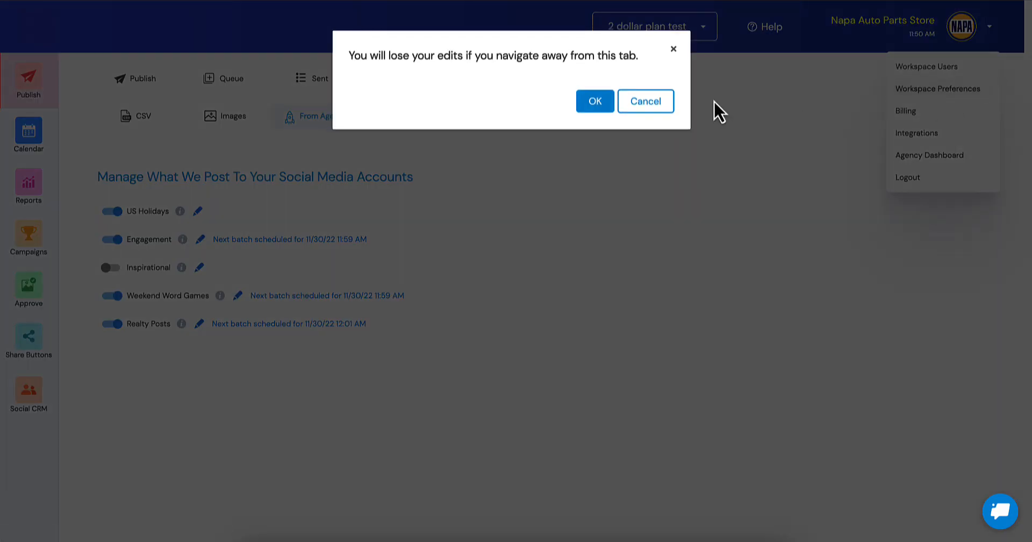
pyautogui.click(596, 100)
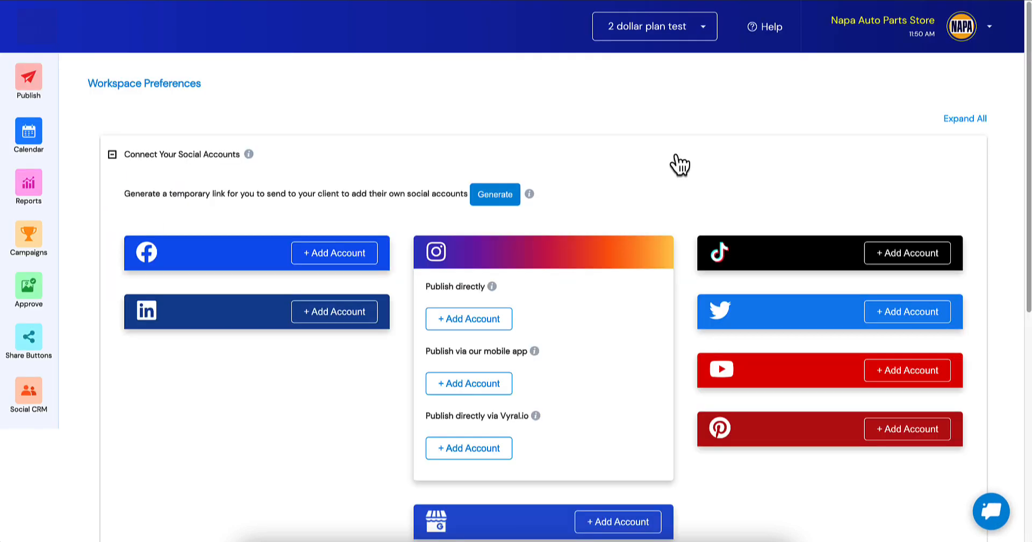
pyautogui.click(462, 385)
pyautogui.click(565, 185)
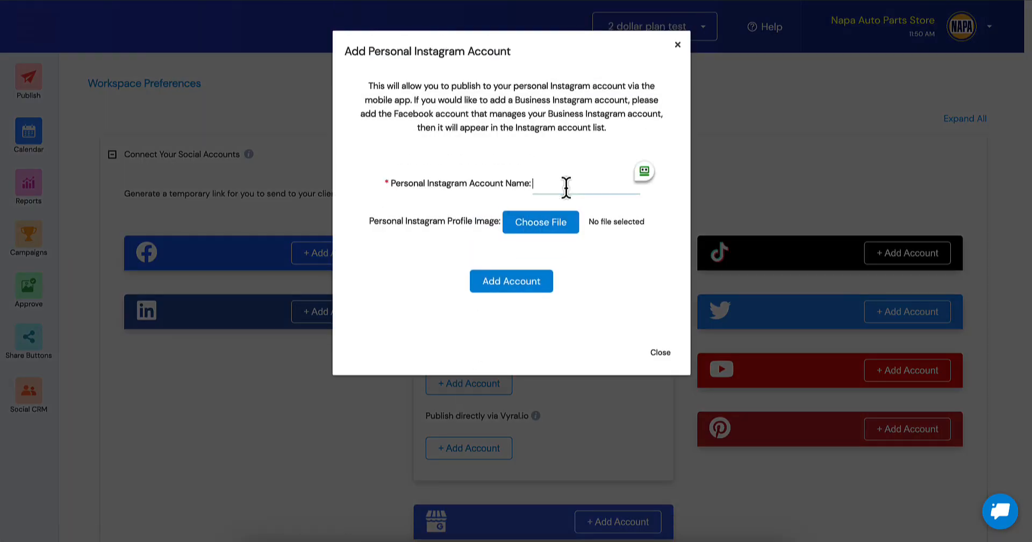
pyautogui.write('test')
pyautogui.click(540, 224)
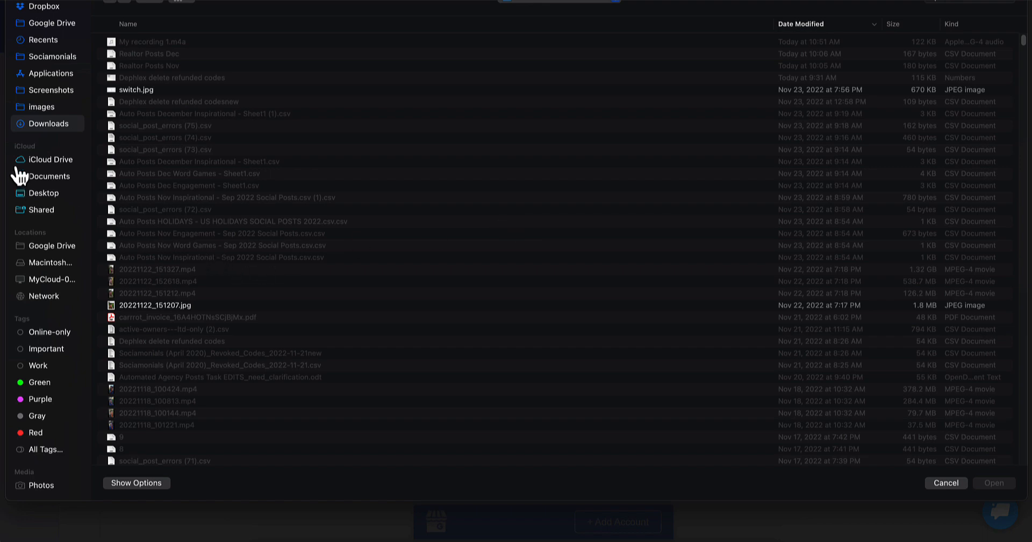
pyautogui.click(40, 108)
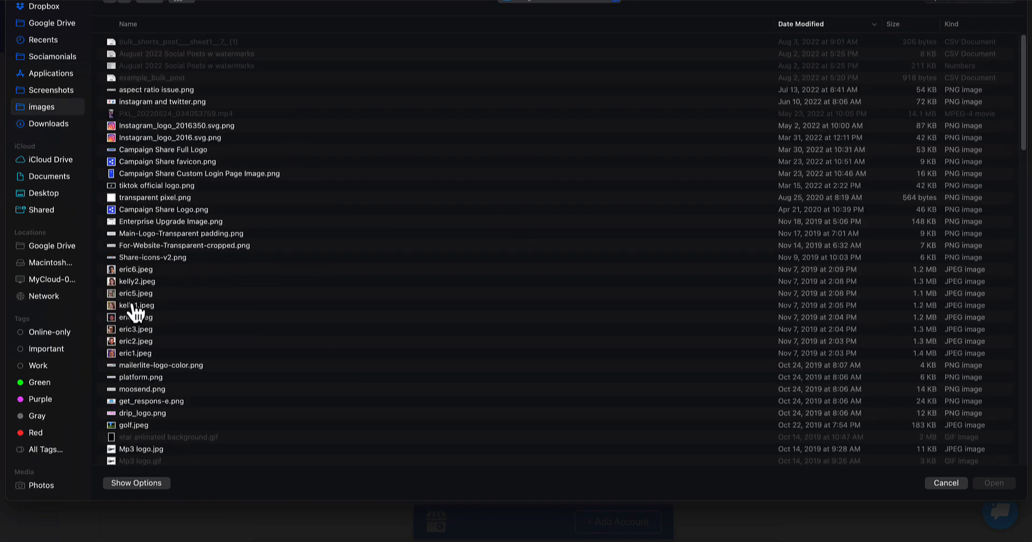
pyautogui.doubleClick(135, 306)
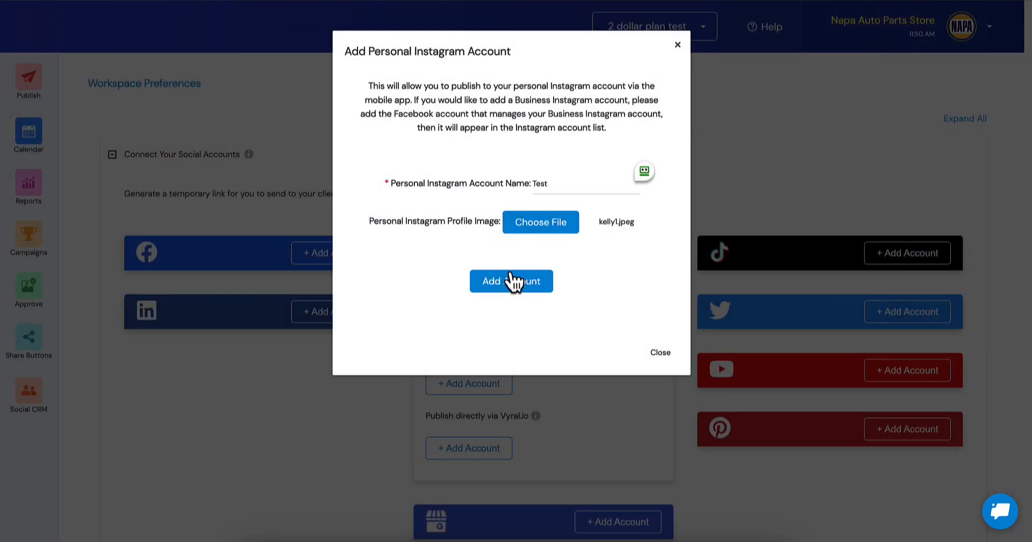
pyautogui.click(511, 281)
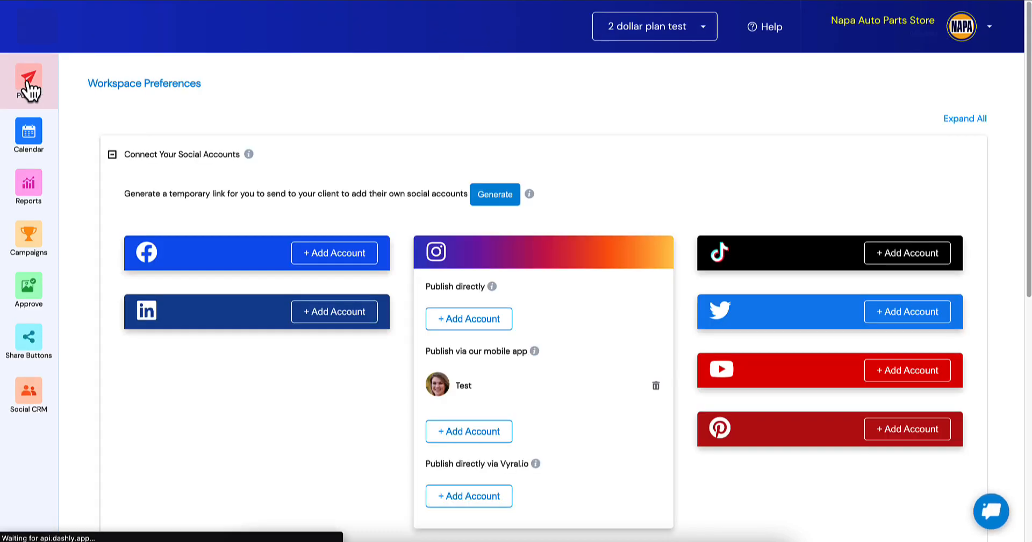
# Return to the agency-provided post sets in the publishing area and open the Realty Posts settings, dismissing the guide.
pyautogui.click(24, 80)
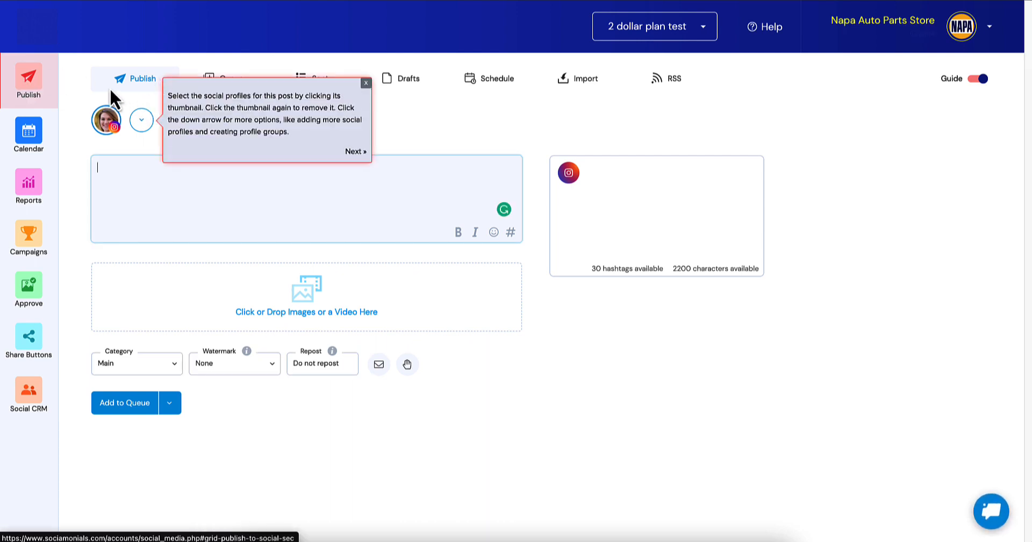
pyautogui.moveTo(108, 126)
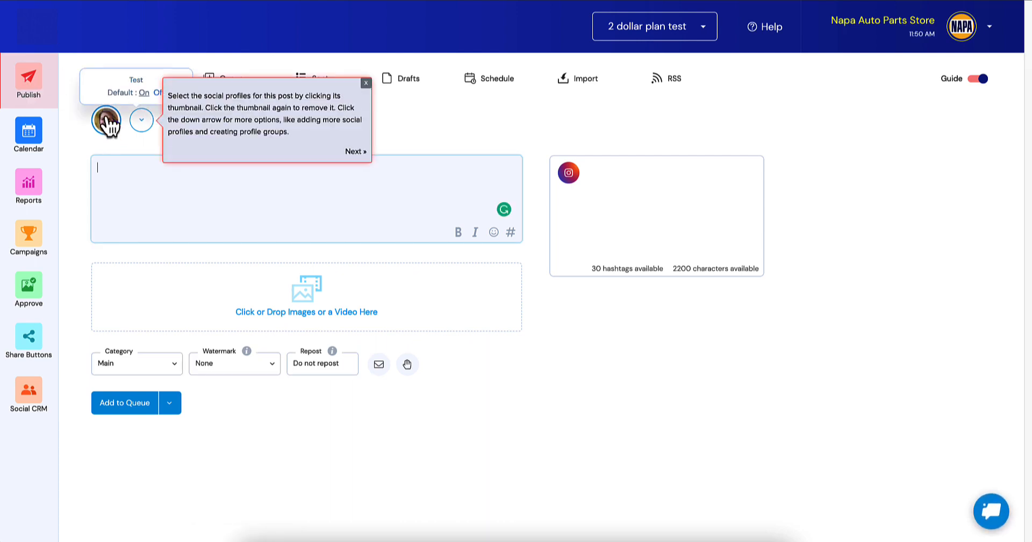
pyautogui.click(366, 84)
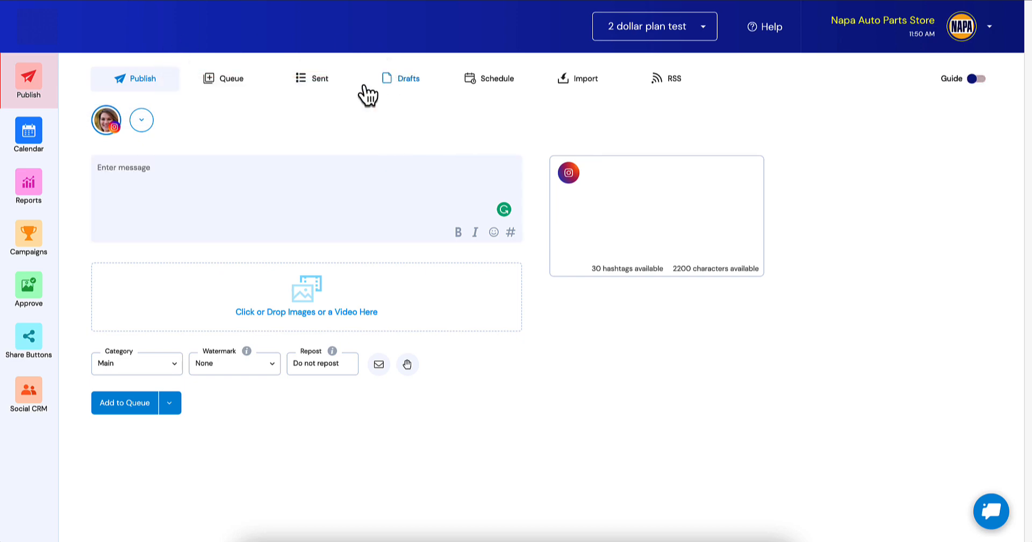
pyautogui.click(578, 79)
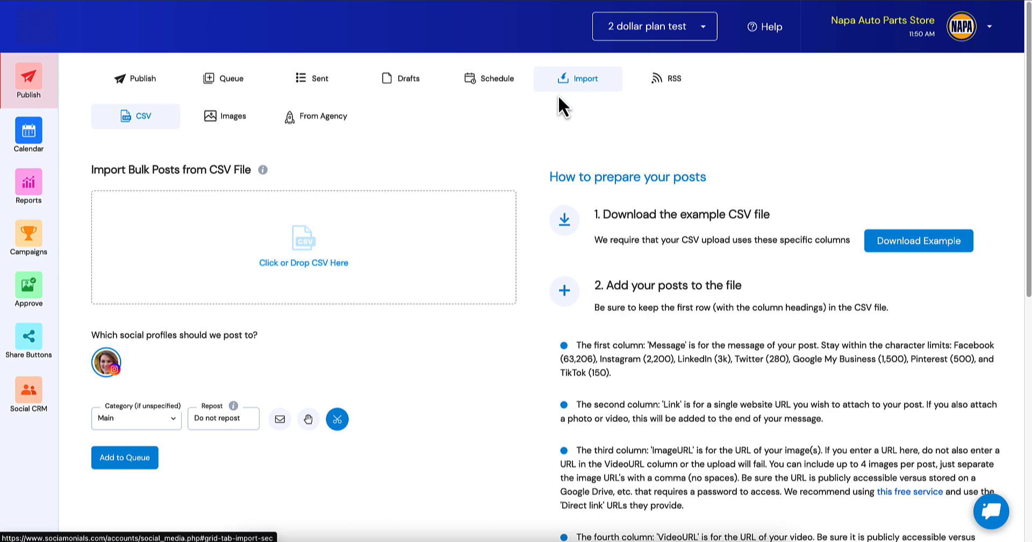
pyautogui.click(327, 115)
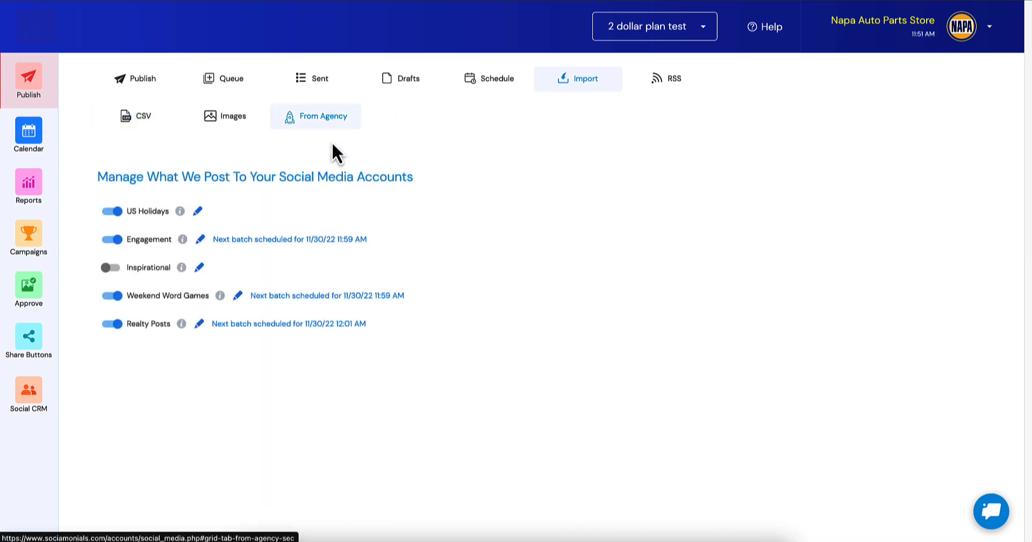
pyautogui.click(199, 324)
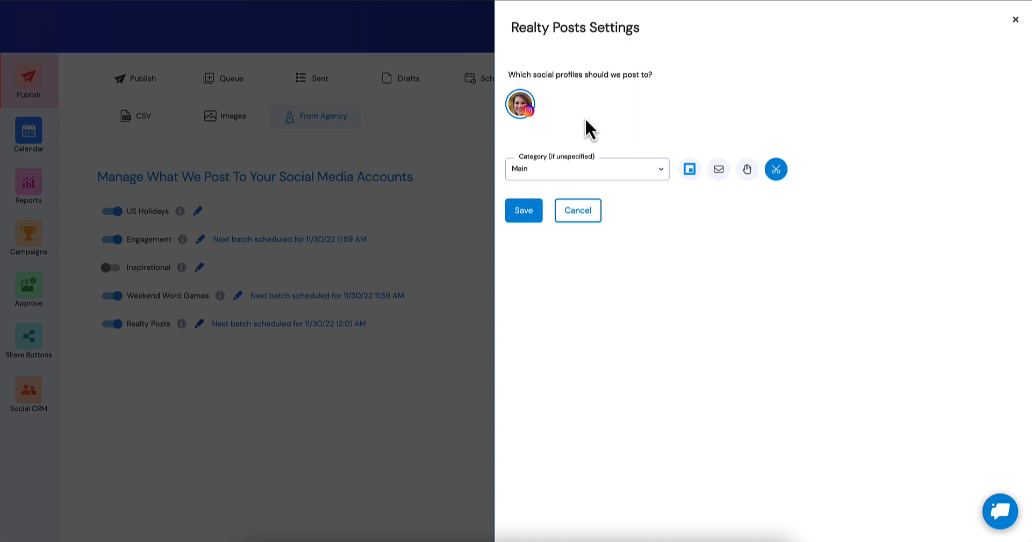
# Deselect the Instagram profile for Realty Posts and set the fallback category to Industry News.
pyautogui.click(522, 107)
pyautogui.click(585, 176)
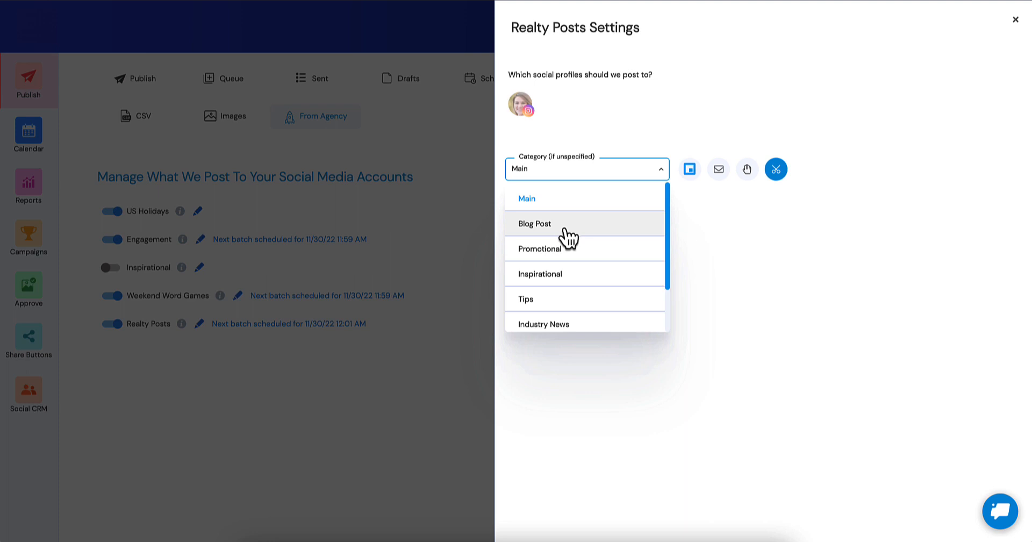
pyautogui.scroll(-2, 568, 240)
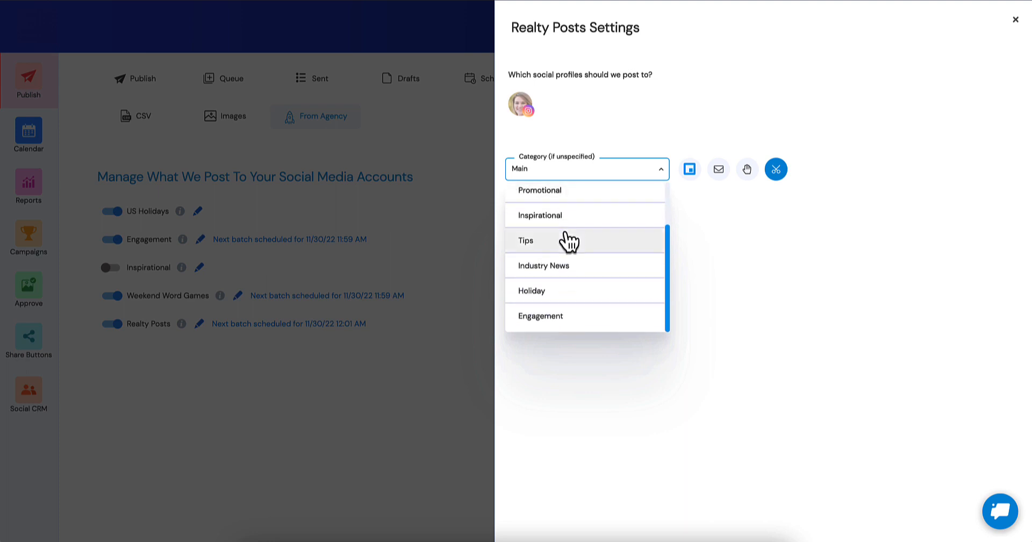
pyautogui.click(536, 265)
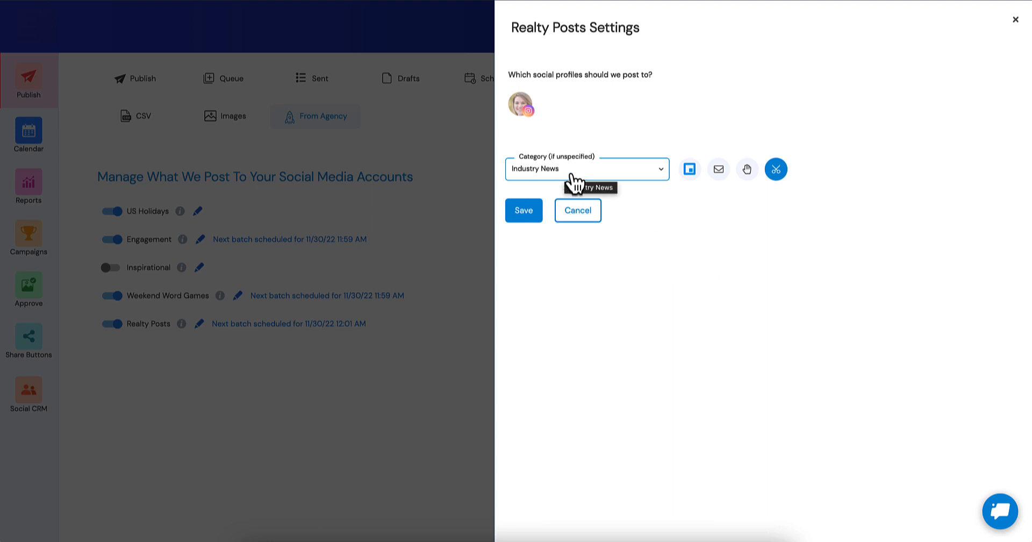
# Enable watermarking and the hand-symbol option for Realty Posts, reselect the Instagram profile, and save the settings.
pyautogui.click(689, 170)
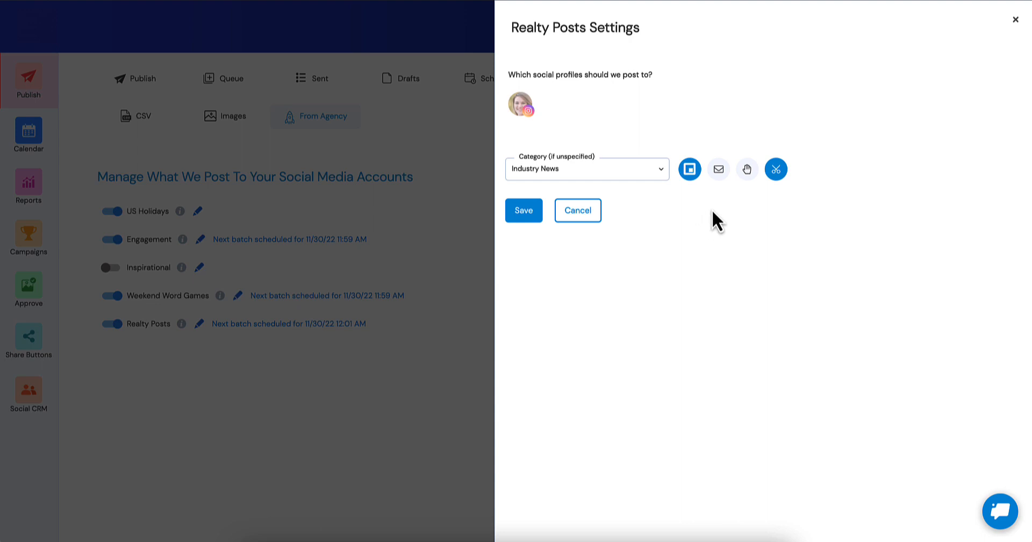
pyautogui.click(746, 171)
pyautogui.click(526, 213)
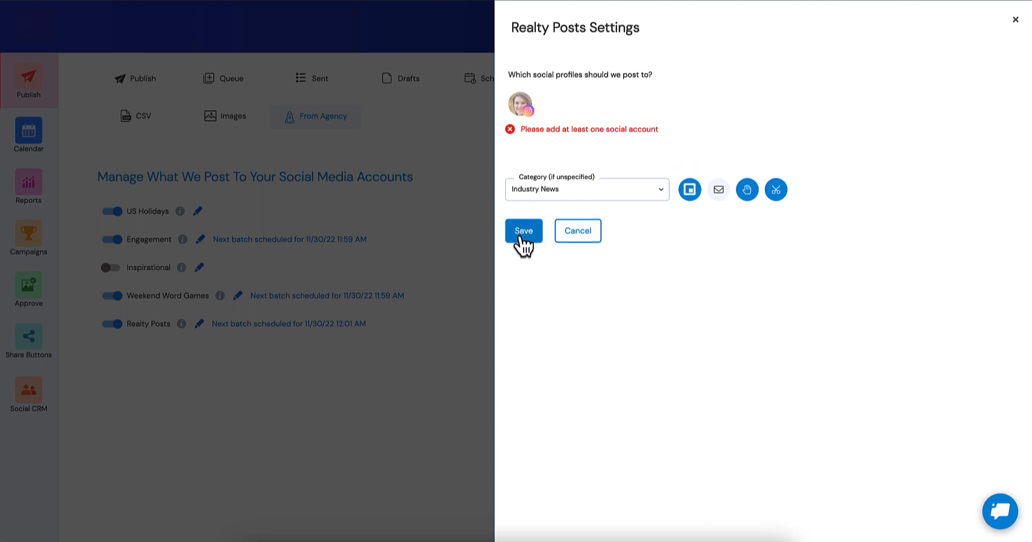
pyautogui.click(521, 104)
pyautogui.click(522, 214)
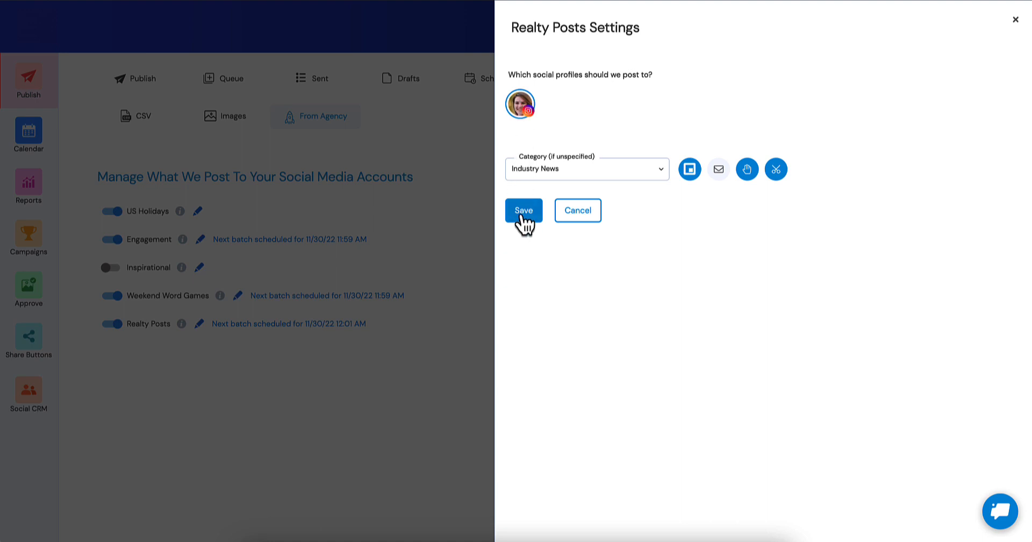